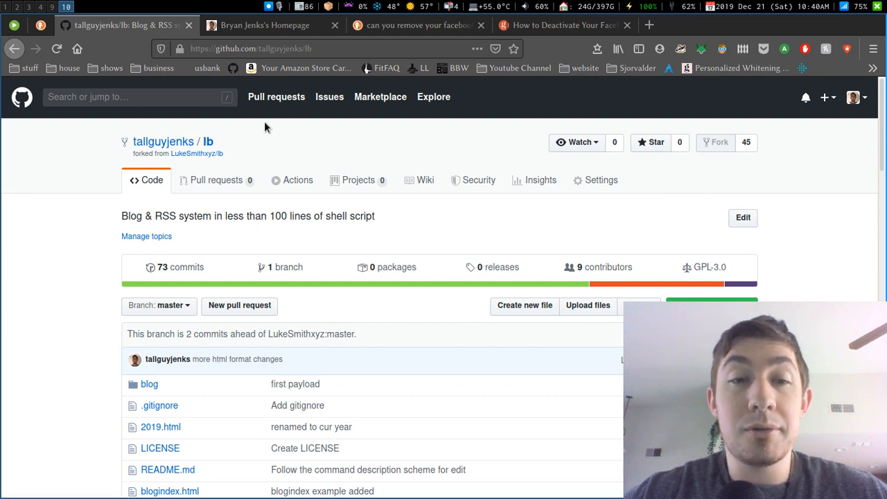
scroll(297, 181, down, 10)
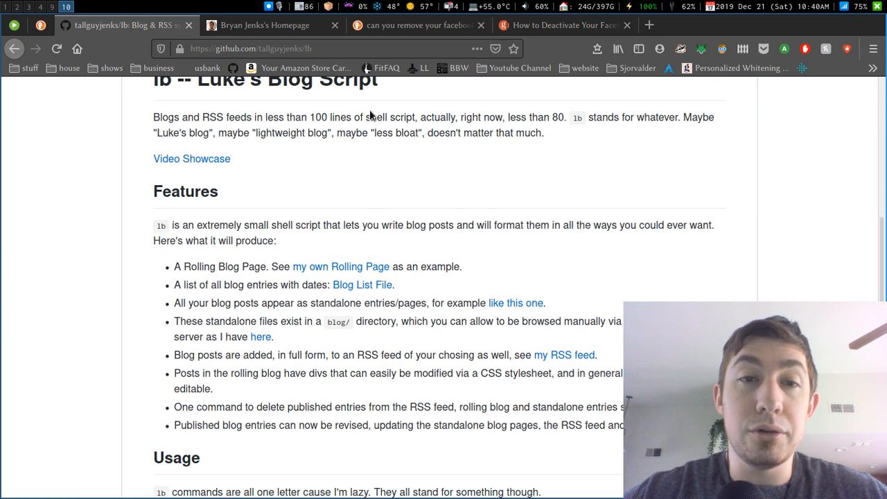
scroll(260, 128, up, 8)
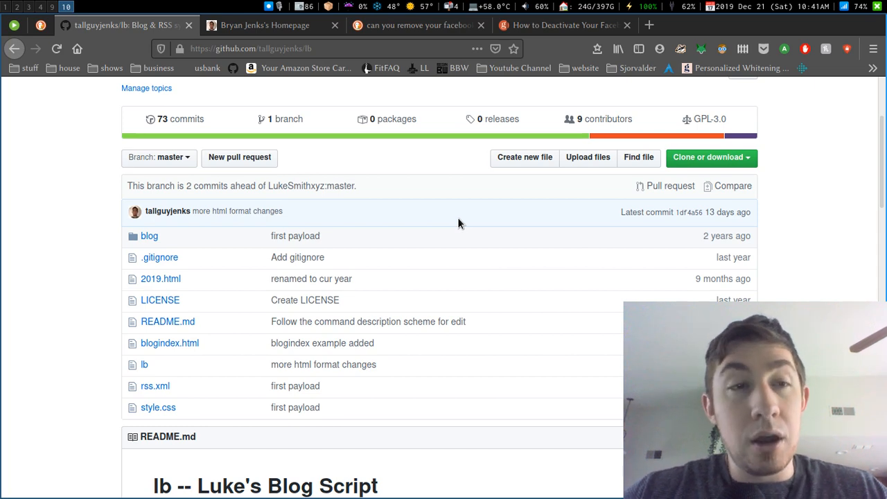
- Switch to the workspace where Vim has the .local/bin/lb script open
key(super+1)
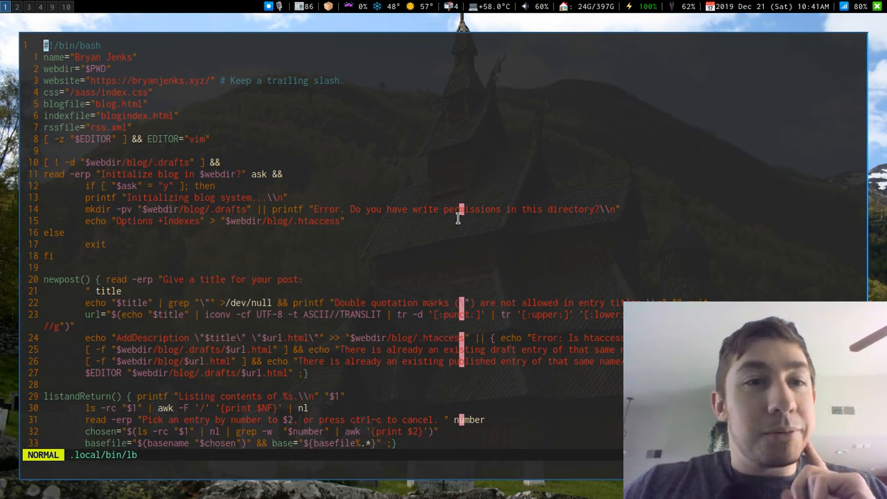
scroll(260, 208, down, 4)
scroll(256, 212, down, 3)
scroll(208, 215, up, 2)
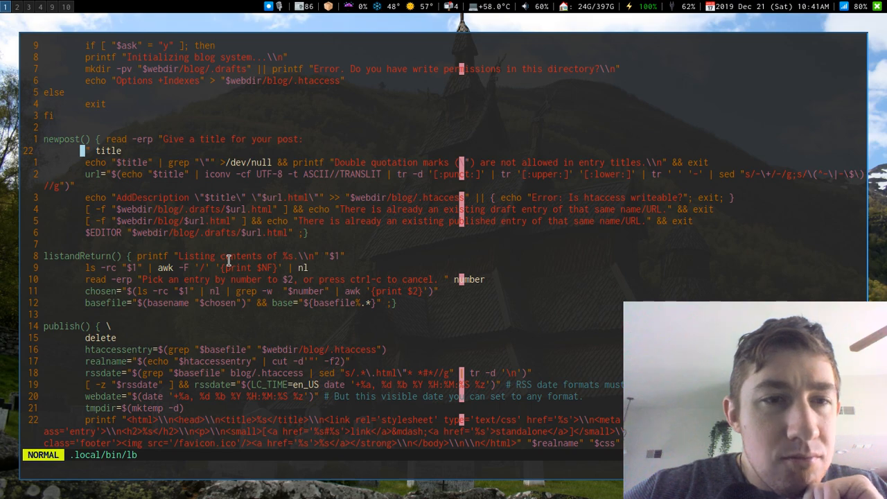
scroll(229, 260, down, 3)
scroll(229, 260, down, 3)
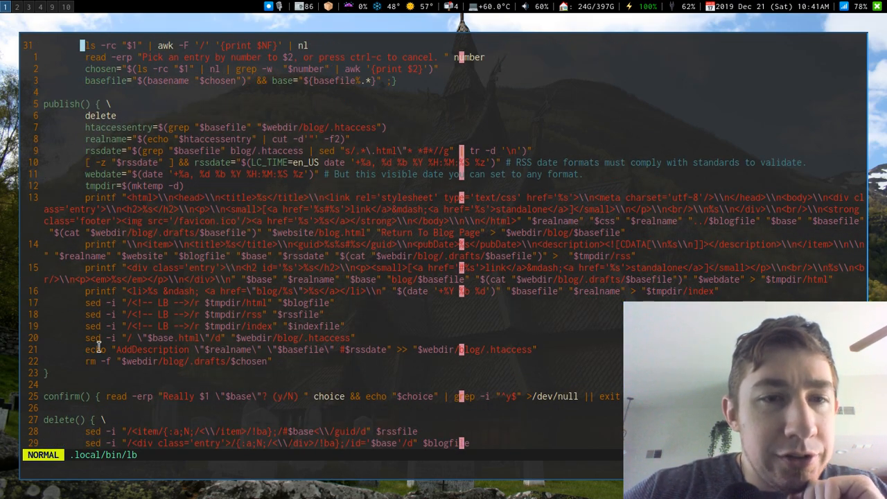
scroll(138, 317, down, 4)
scroll(179, 273, down, 4)
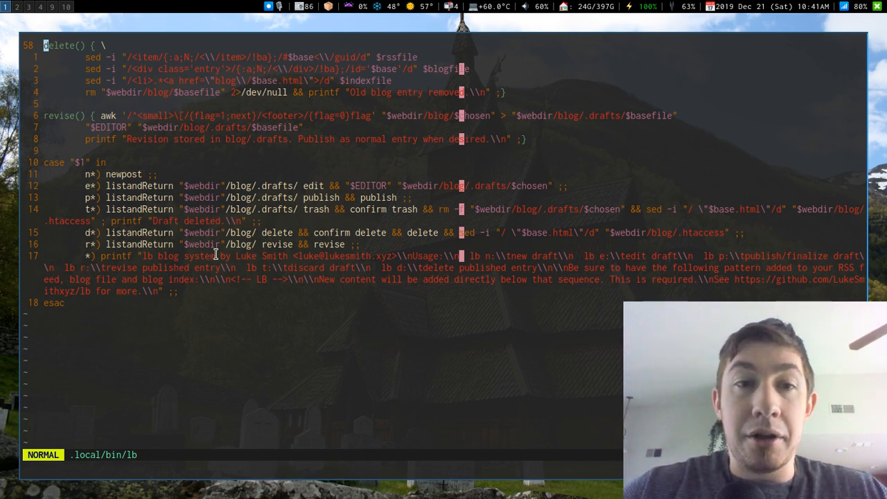
scroll(213, 311, up, 3)
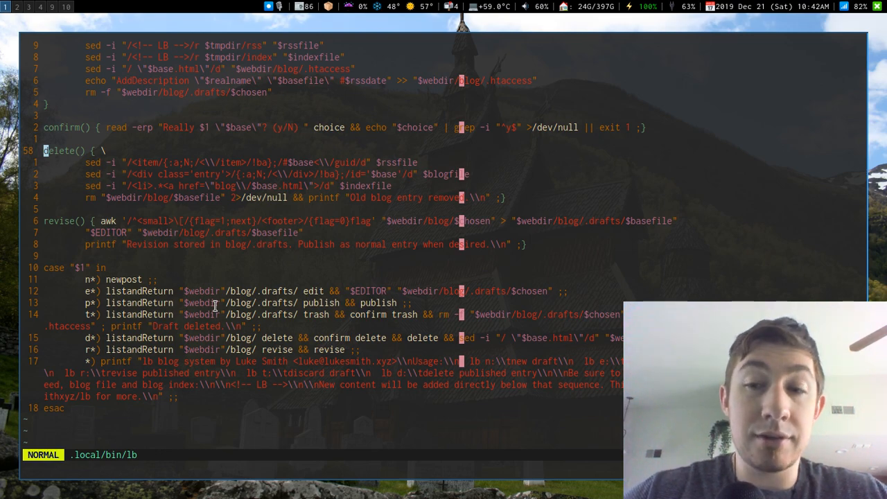
scroll(288, 225, up, 5)
scroll(289, 225, up, 5)
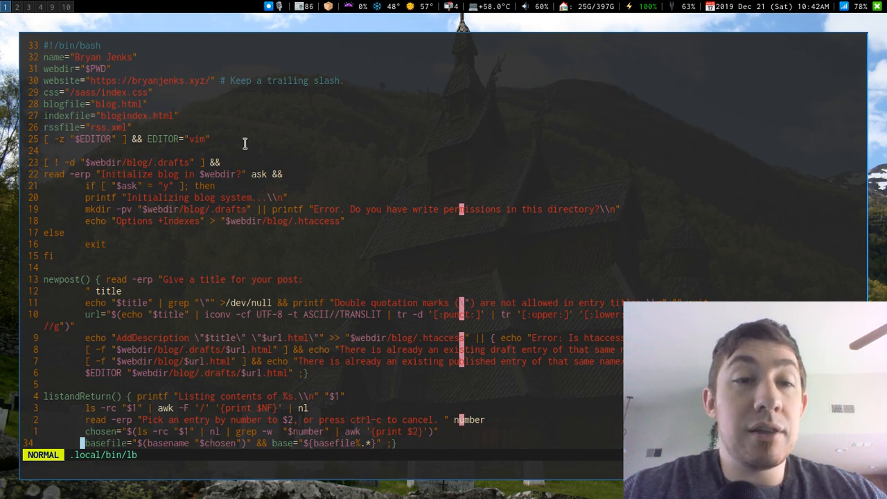
scroll(244, 145, down, 3)
scroll(244, 144, down, 3)
scroll(245, 147, down, 3)
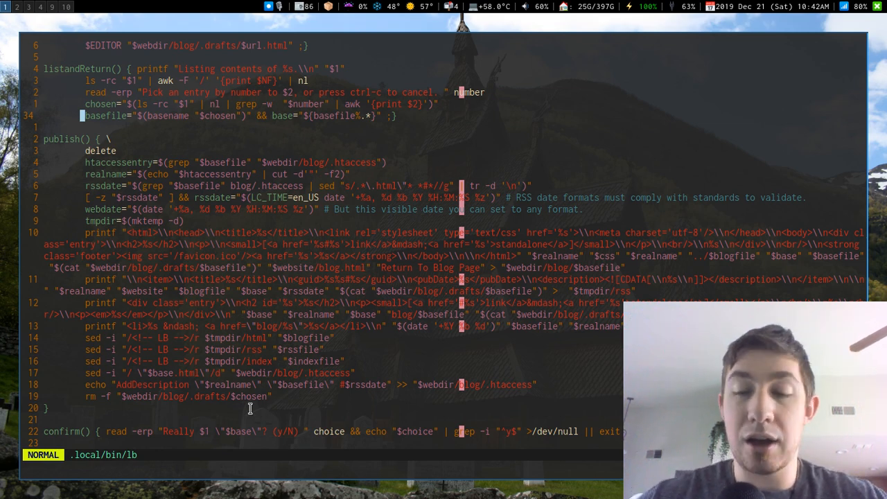
text(:q)
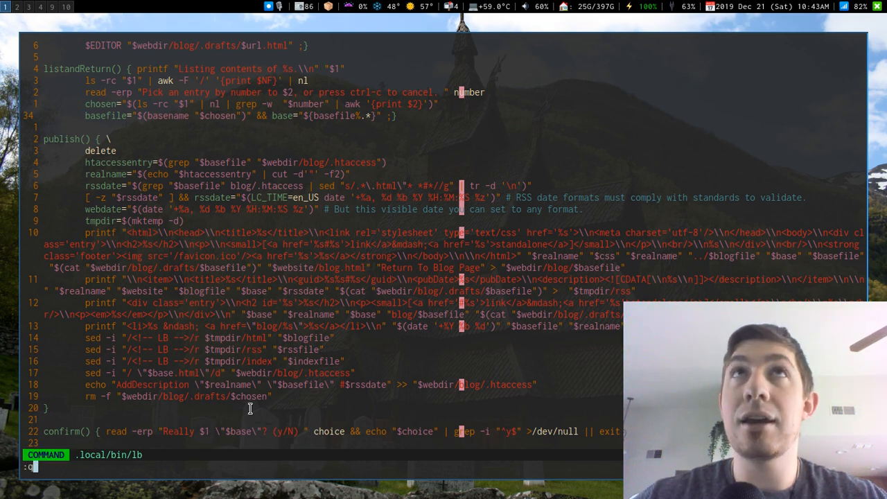
- Quit Vim with :q after reviewing the publish() function, returning to the shell
key(Return)
- Close the terminal and launch VSCodium from the dmenu launcher
key(ctrl+d)
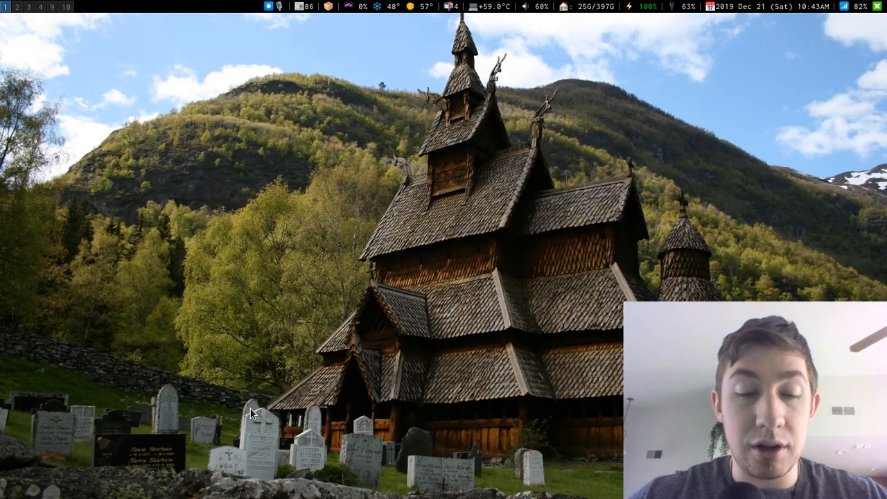
key(super+d)
text(vscod)
key(Return)
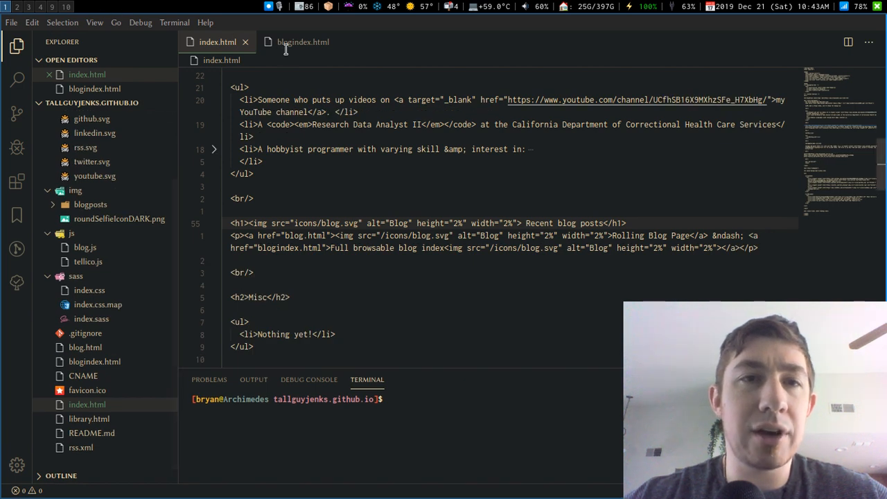
mouse_move(94, 133)
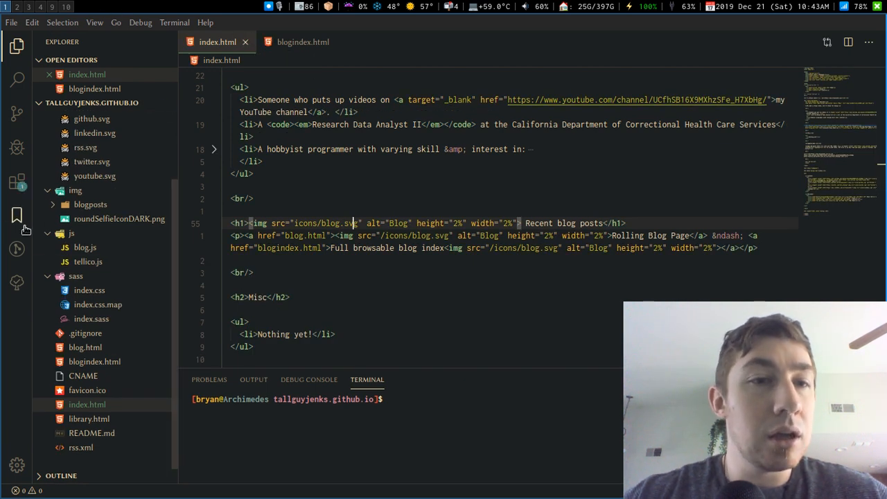
- Open the lb script from Home > GithubRepos > lb via File > Open File
click(11, 22)
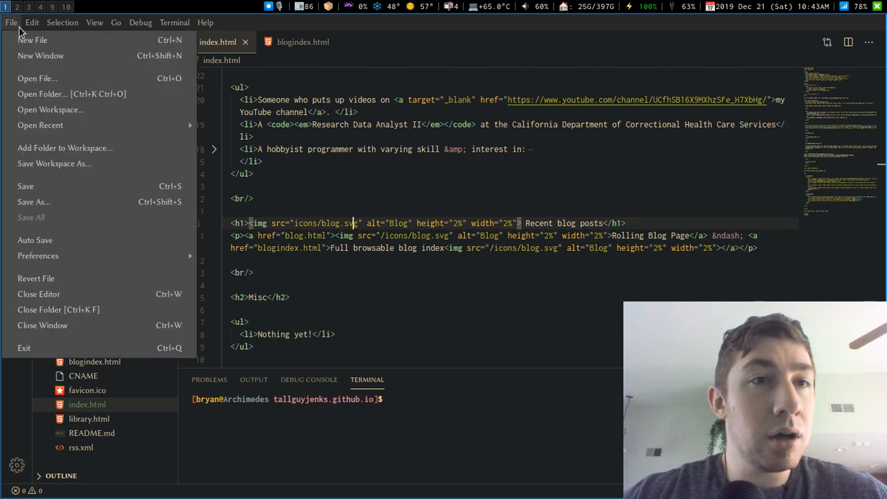
click(36, 78)
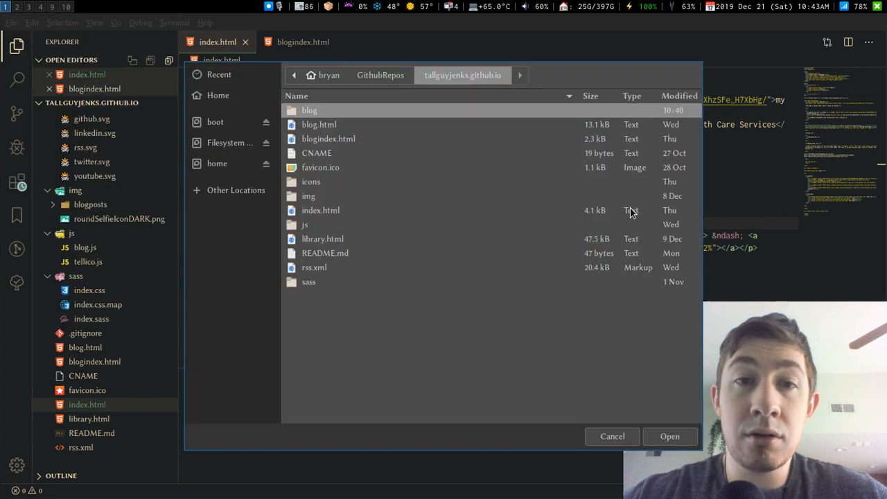
click(327, 75)
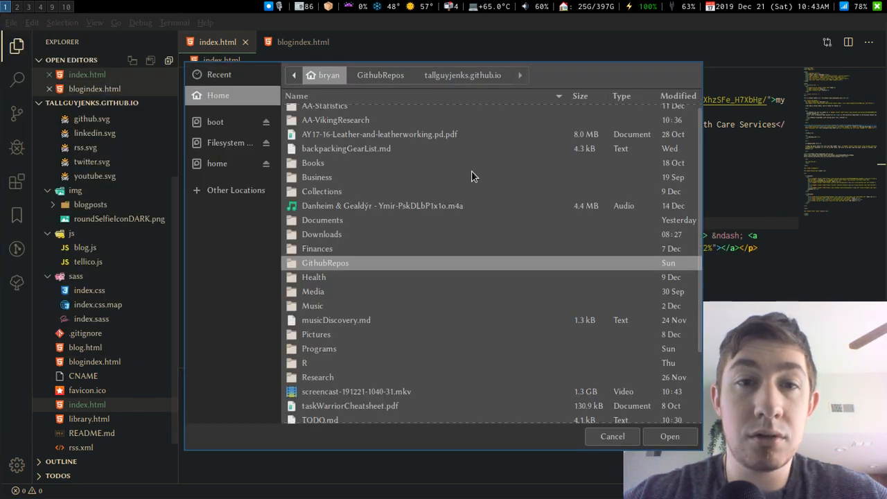
click(374, 74)
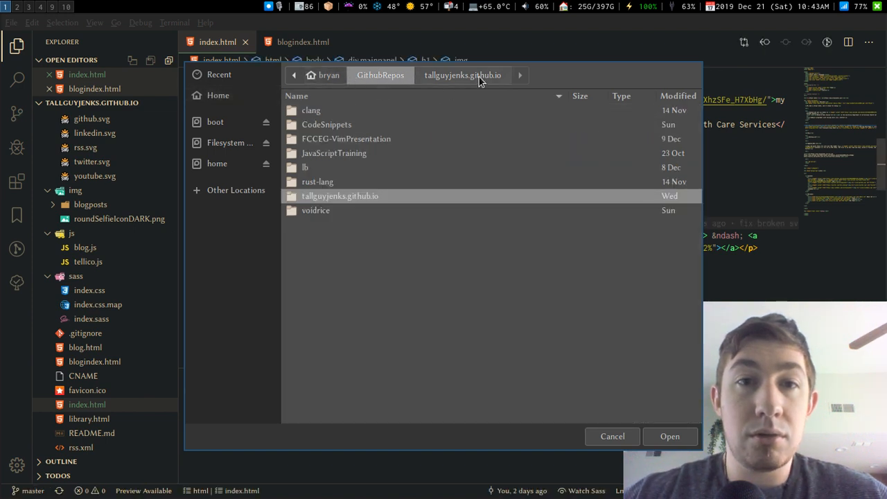
double_click(332, 167)
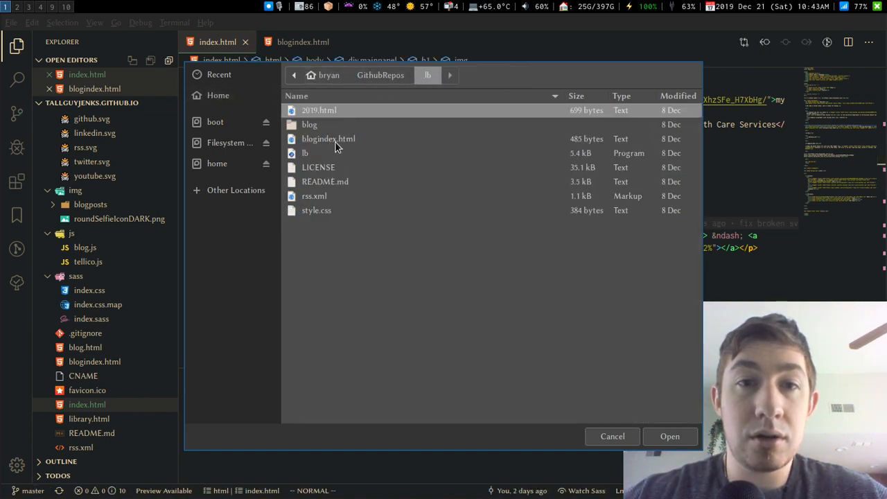
click(312, 154)
double_click(327, 153)
scroll(441, 124, down, 4)
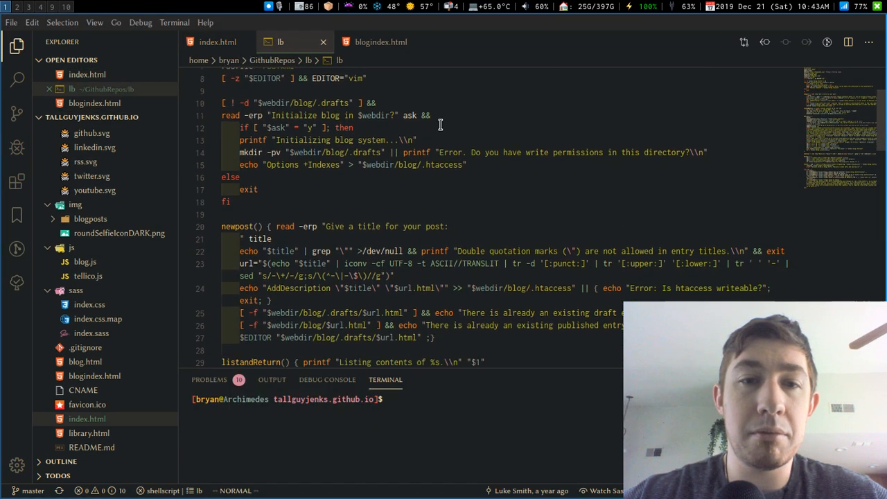
scroll(440, 124, down, 4)
scroll(440, 124, down, 3)
scroll(440, 124, down, 3)
scroll(440, 124, down, 4)
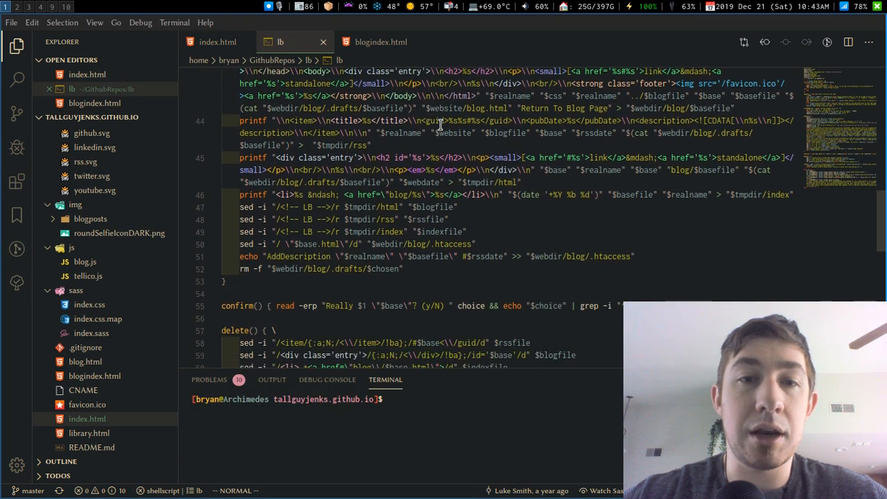
scroll(440, 124, down, 1)
scroll(440, 124, up, 4)
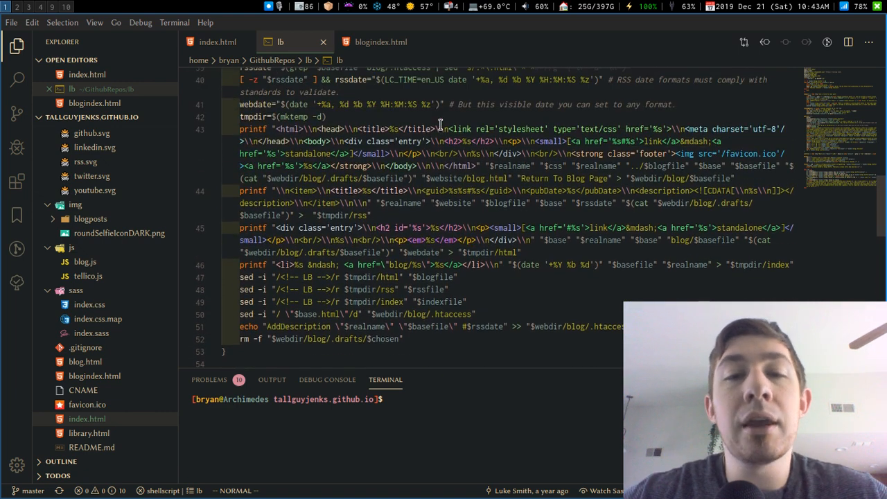
scroll(440, 124, up, 1)
scroll(440, 124, up, 1)
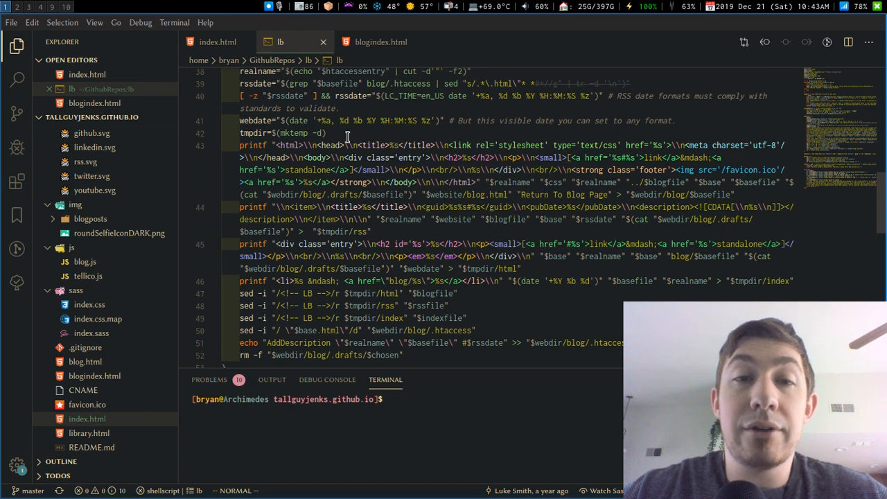
- Select the page-building printf line and its $realname to $website/blog.html arguments
click(241, 145)
drag(241, 145, 422, 194)
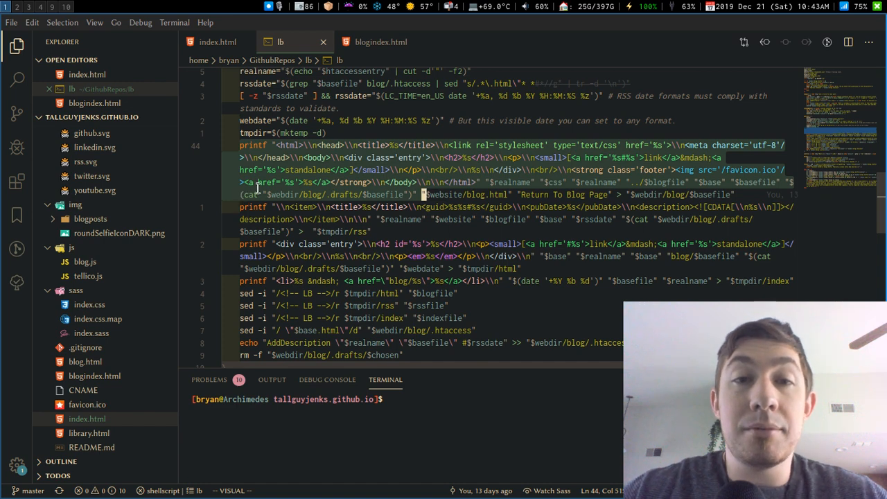
click(469, 169)
drag(517, 183, 511, 195)
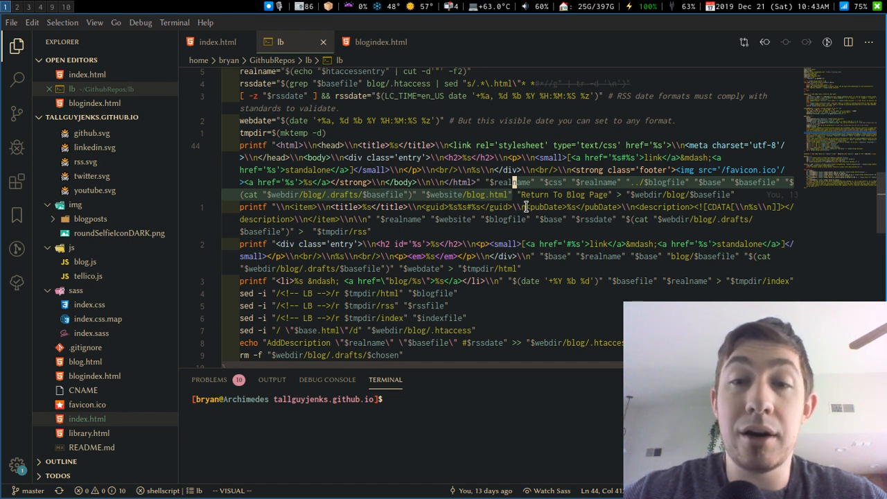
scroll(485, 208, down, 3)
scroll(524, 206, up, 1)
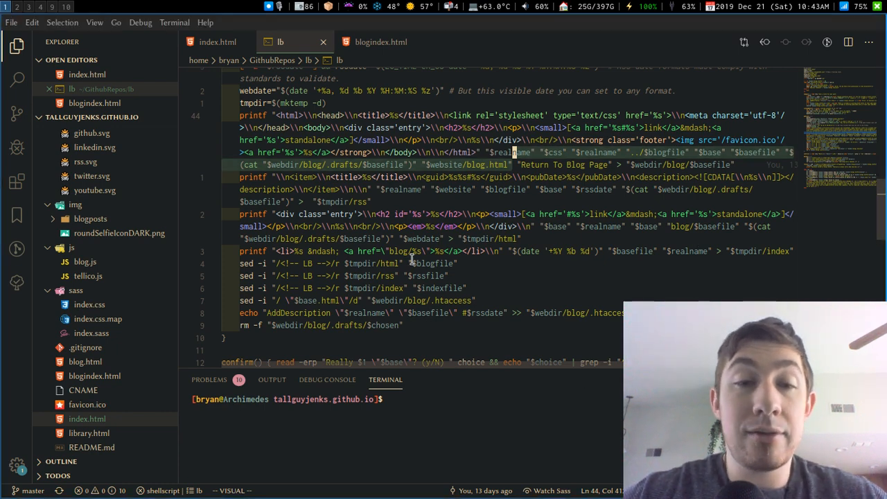
- Highlight the sed insertion commands and their <!-- LB --> marker pattern
drag(240, 263, 410, 263)
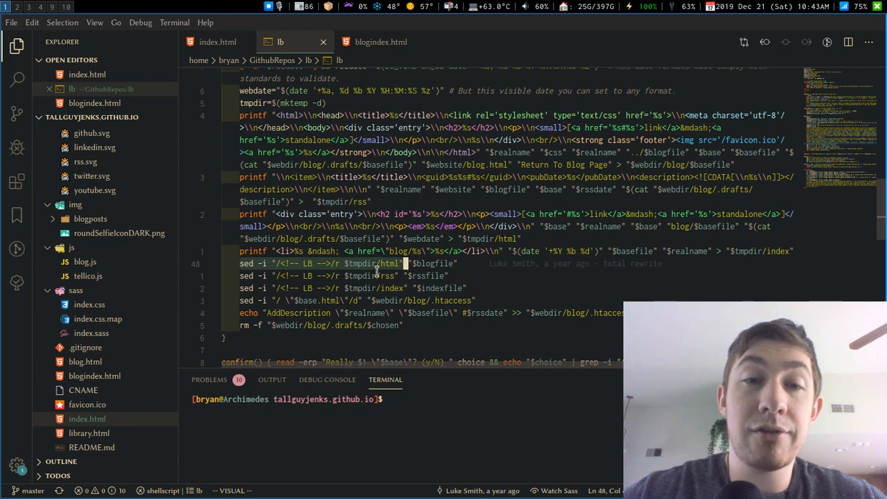
scroll(326, 222, down, 4)
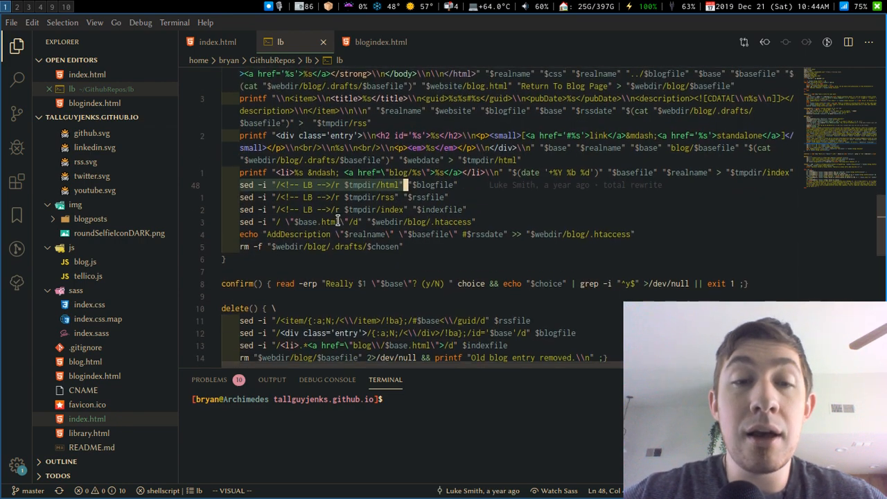
scroll(337, 219, down, 2)
scroll(337, 219, down, 2)
scroll(338, 219, up, 5)
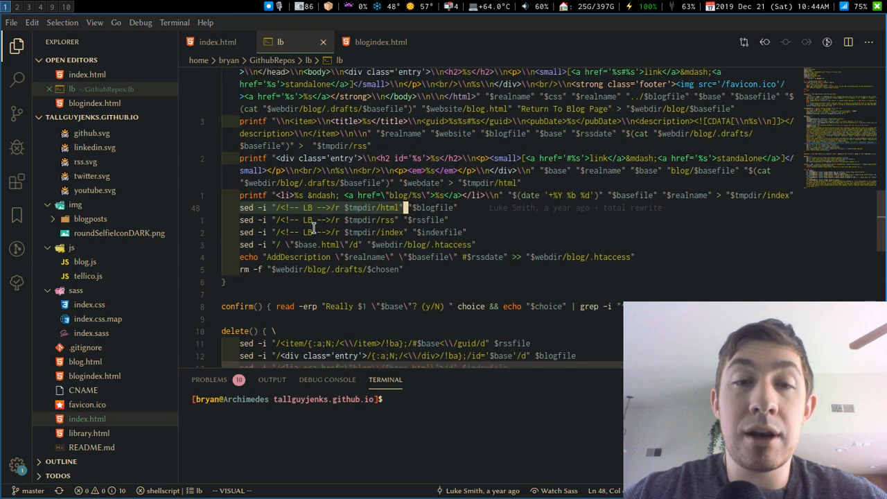
drag(281, 232, 329, 232)
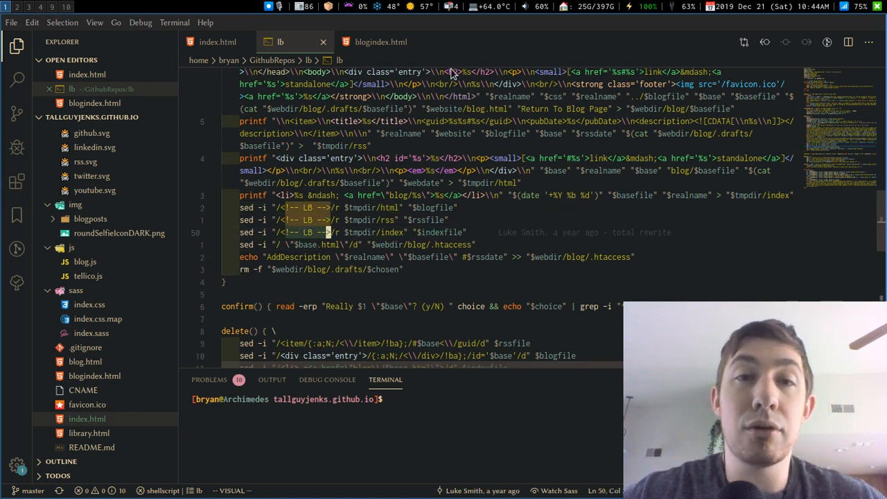
- View the LB marker in blogindex.html, then select the whole marker back in the lb script
click(380, 41)
scroll(344, 187, down, 3)
scroll(345, 188, down, 2)
scroll(344, 187, down, 4)
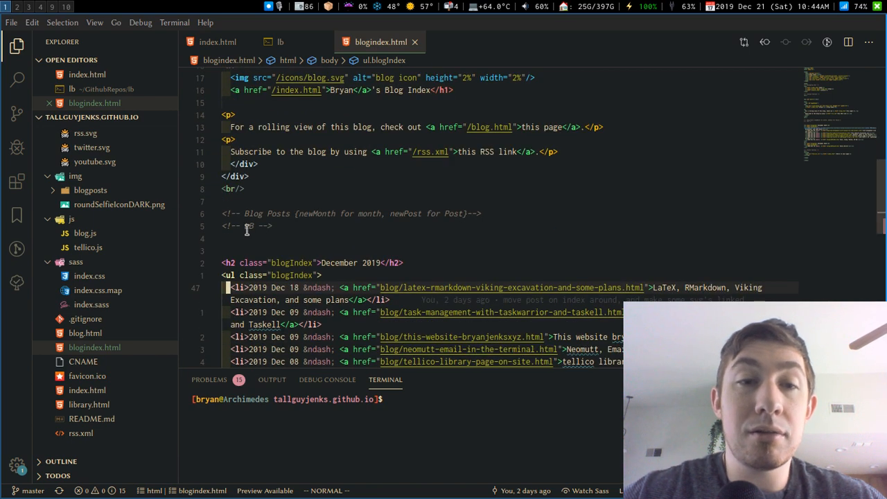
scroll(250, 233, down, 3)
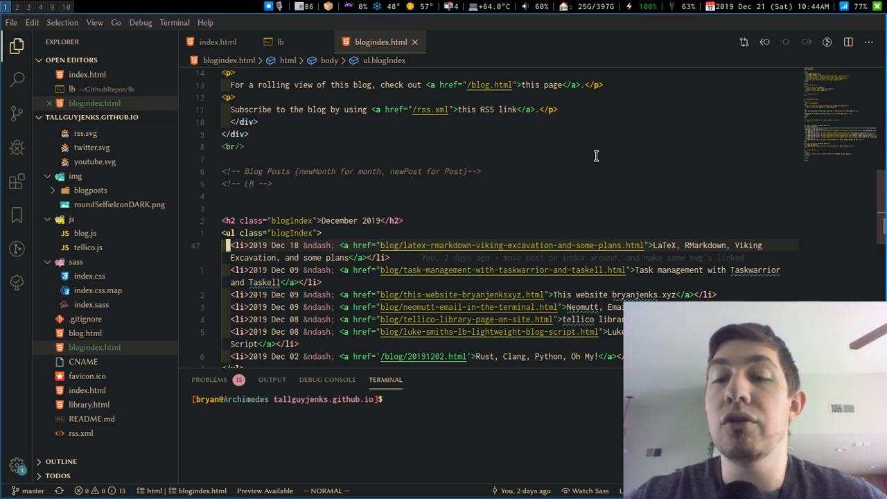
click(284, 41)
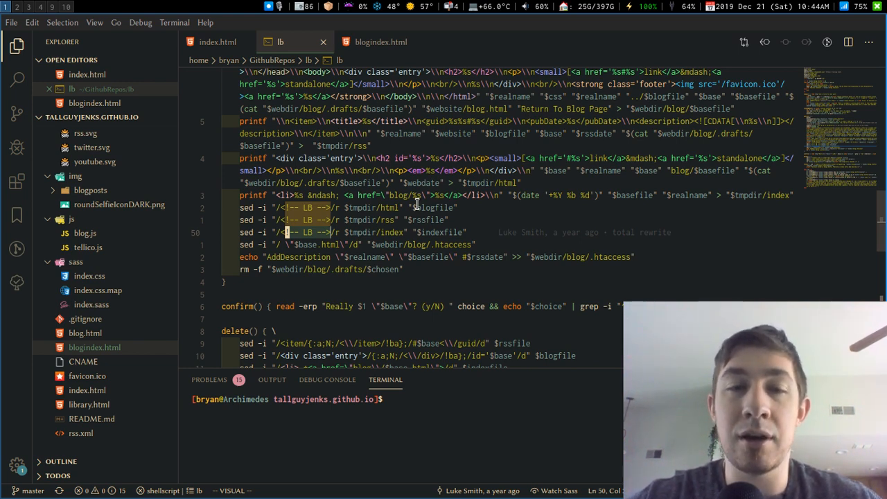
key(e)
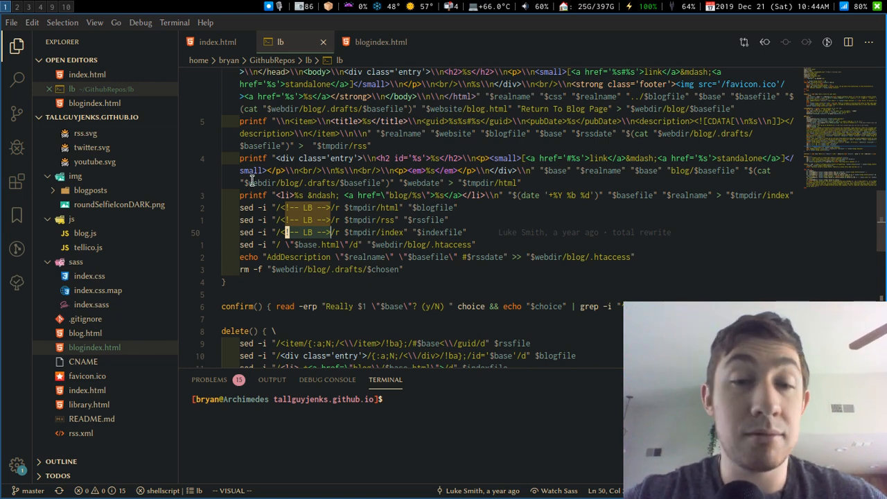
scroll(416, 201, down, 5)
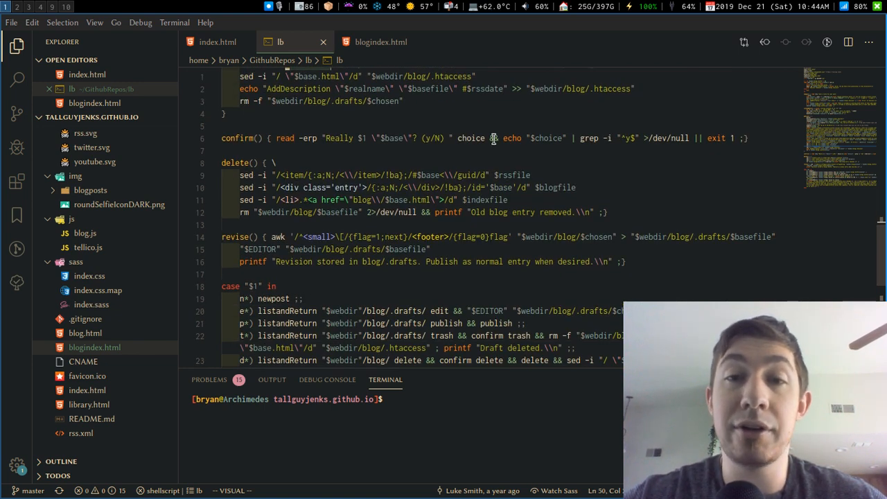
scroll(523, 109, down, 4)
scroll(524, 109, down, 2)
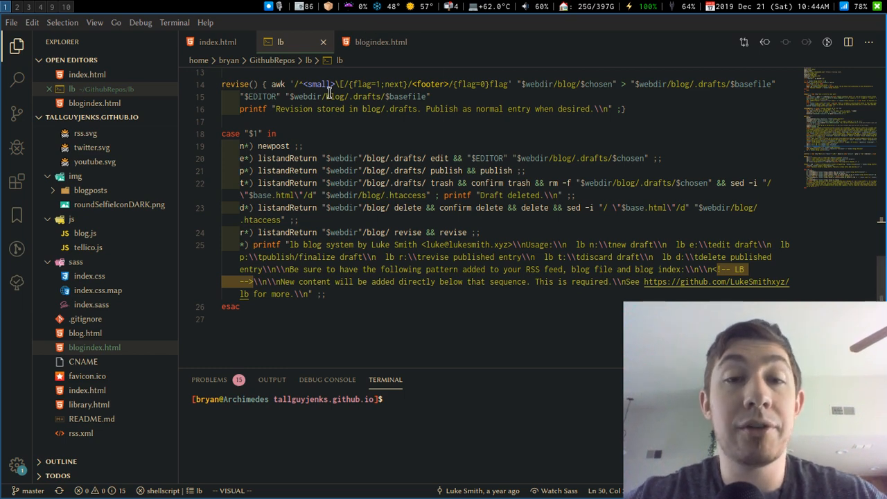
- Cycle through the top-bar workspaces until reaching the one with the empty terminal
click(322, 43)
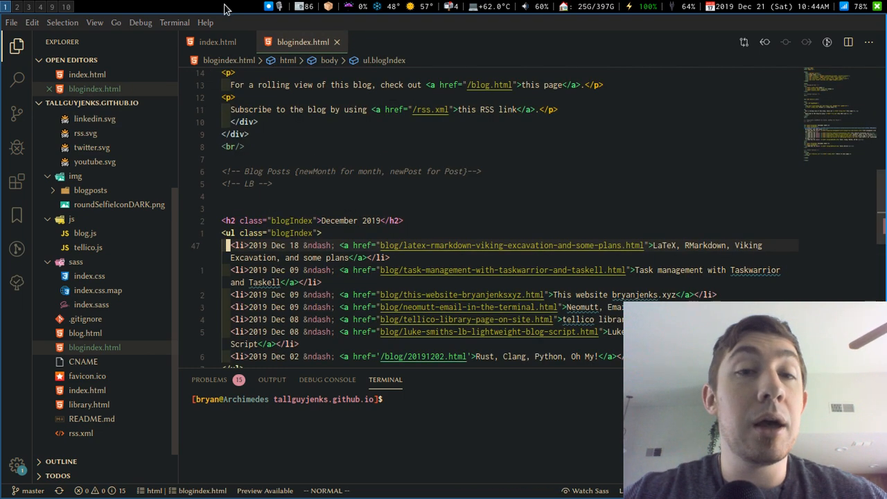
click(51, 6)
key(super+9)
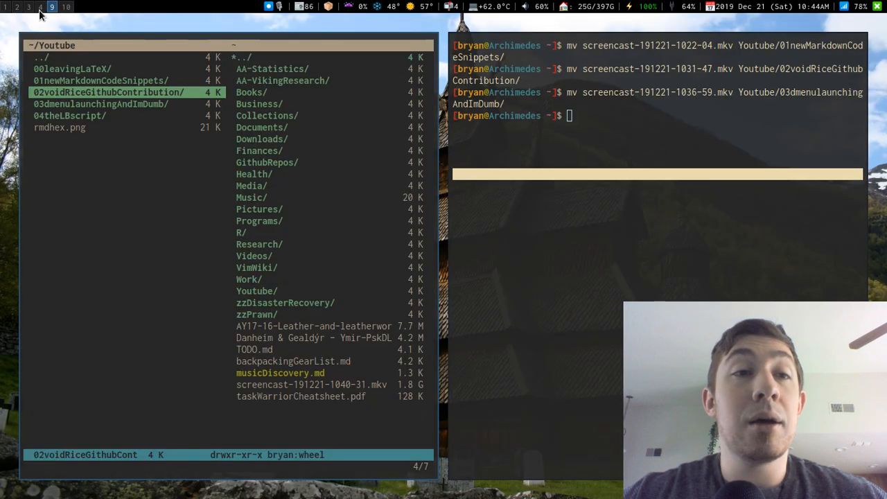
click(65, 6)
click(41, 7)
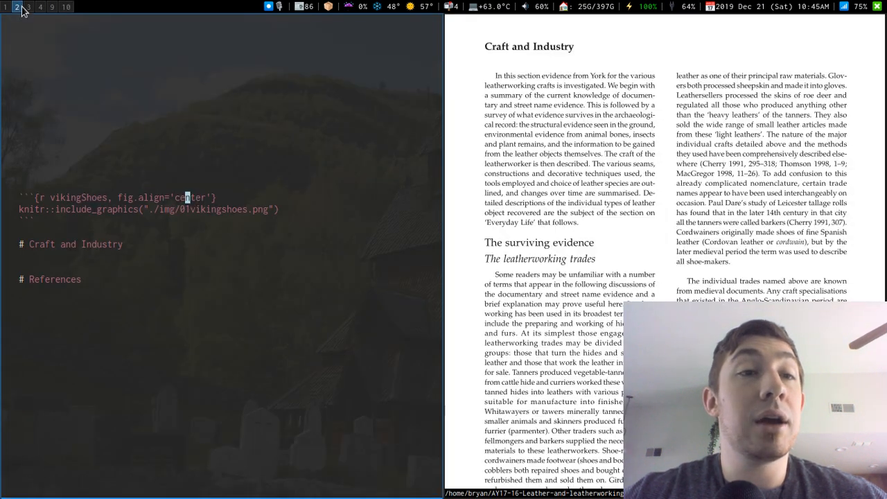
click(27, 6)
click(6, 6)
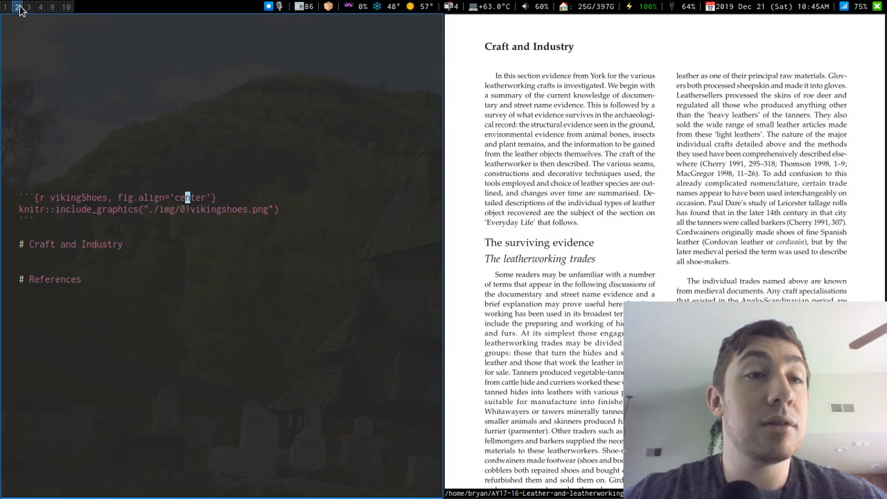
click(5, 6)
click(17, 6)
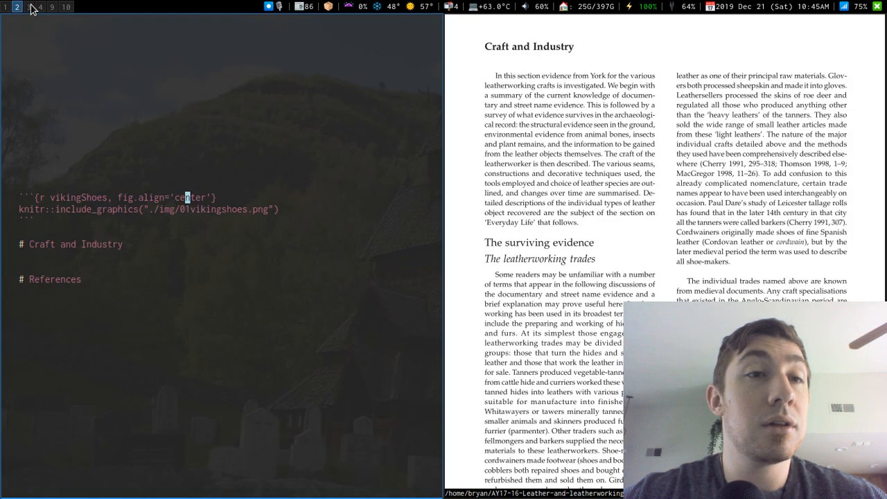
click(40, 6)
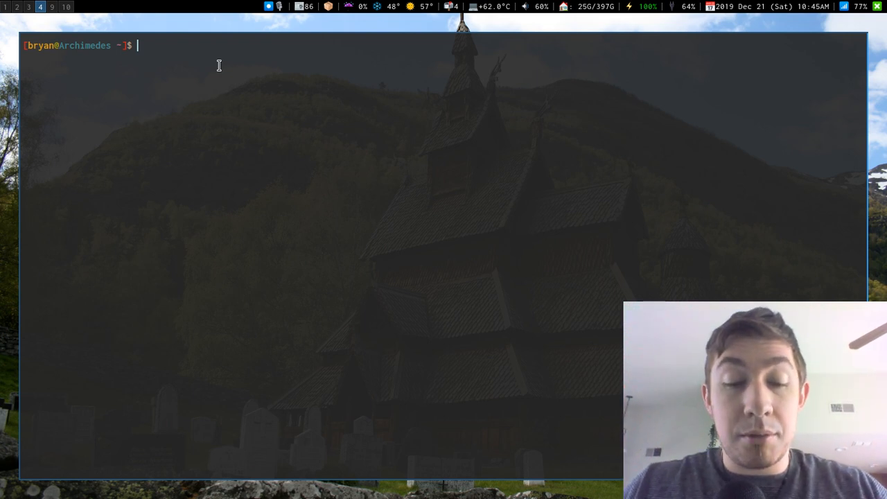
text(CD)
- Change into GithubRepos/tallguyjenks.github.io/ and list its contents
key(BackSpace)
key(BackSpace)
text(cd G)
key(Tab)
key(Tab)
key(Return)
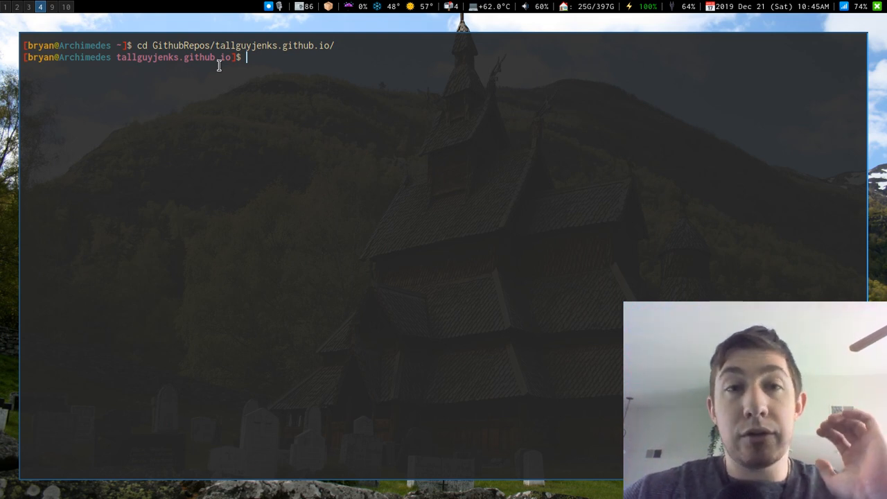
text(ls)
key(Return)
text(cd blog)
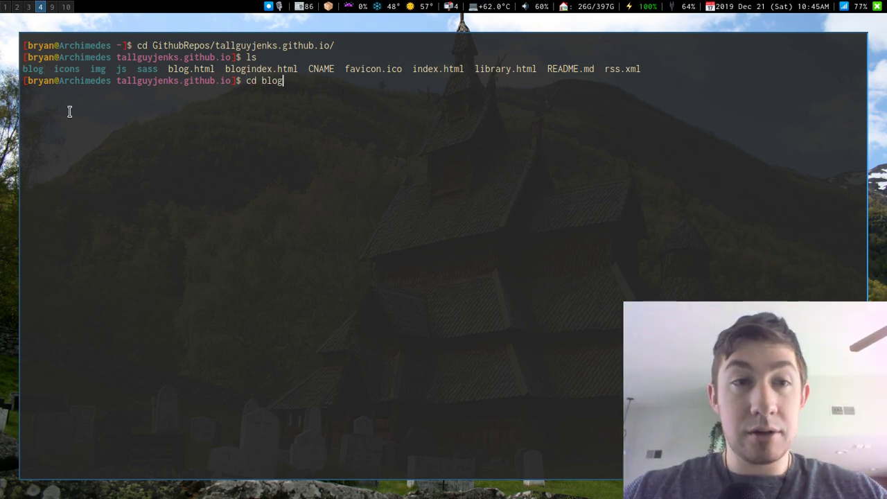
- List the blog folder's posts including hidden drafts, go back up and clear the screen
key(Return)
text(ls)
key(Return)
text(ll)
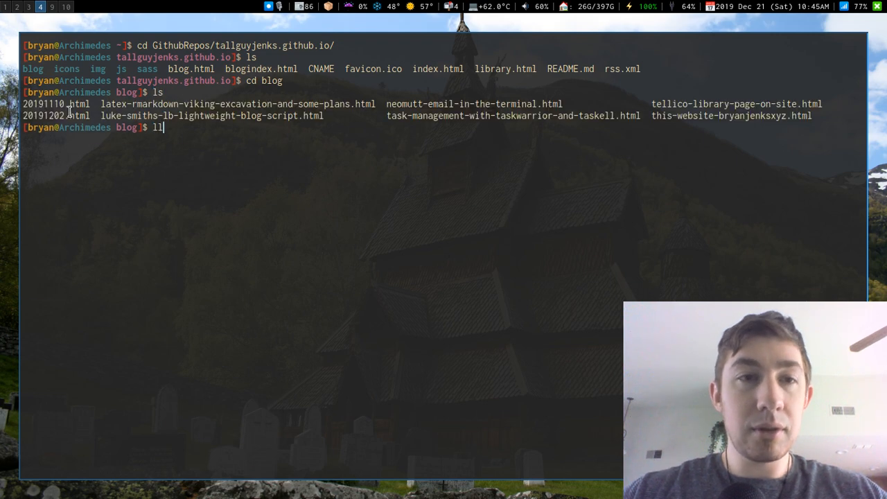
key(Return)
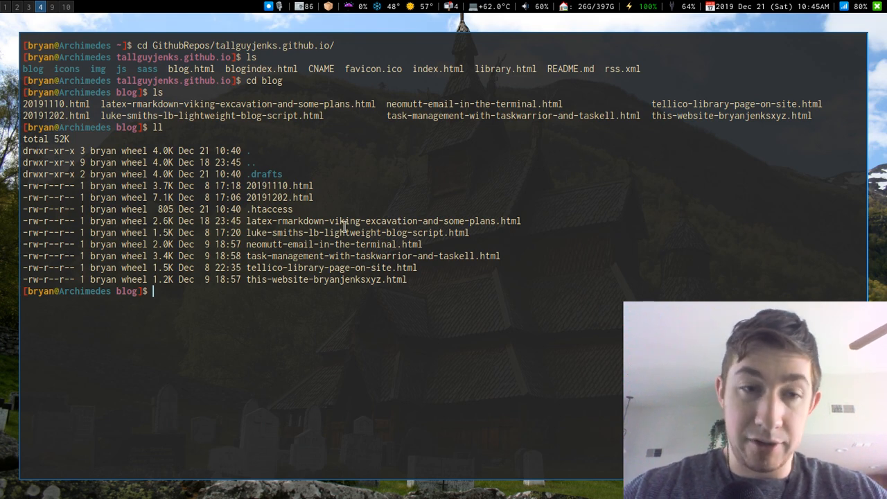
text(..)
key(Return)
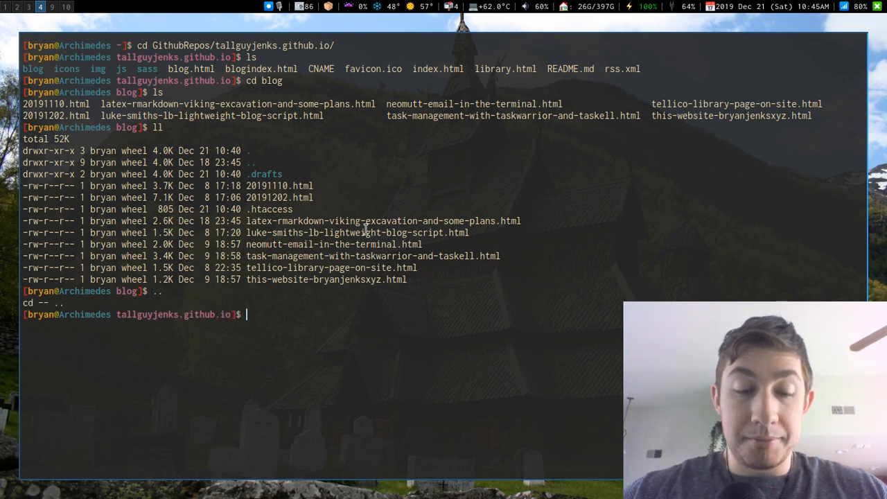
key(ctrl+l)
key(Return)
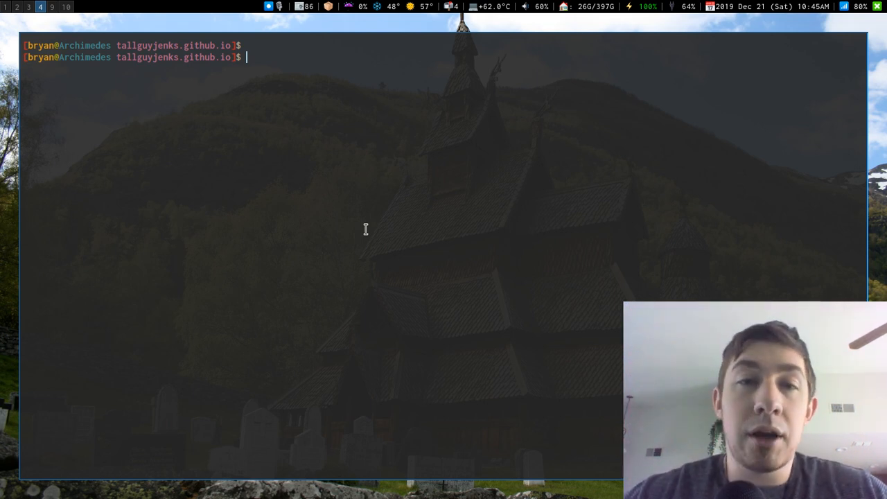
text(lb)
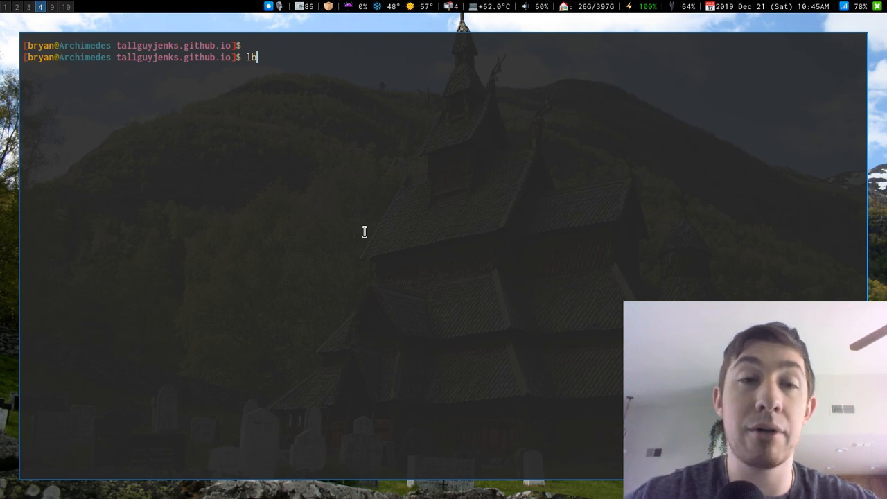
- Run lb for its usage help, then lb n to start a new blog draft
key(Return)
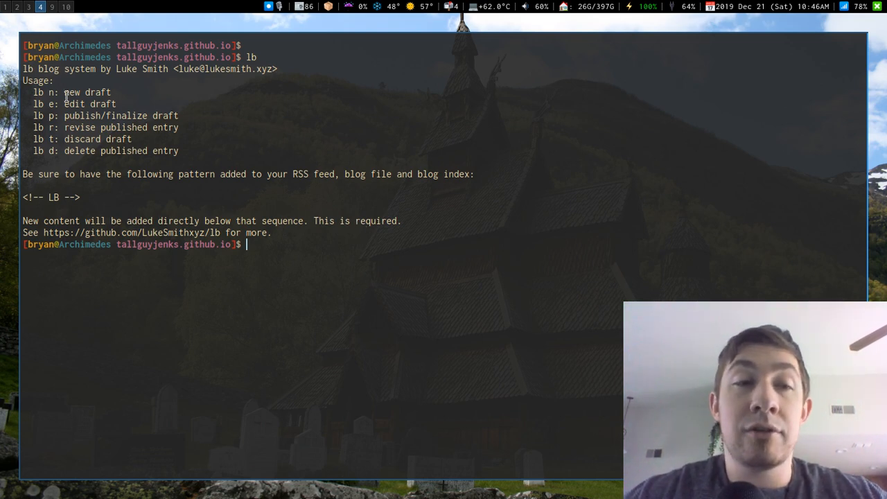
text(lb n)
key(Return)
text(New conent coming soon!)
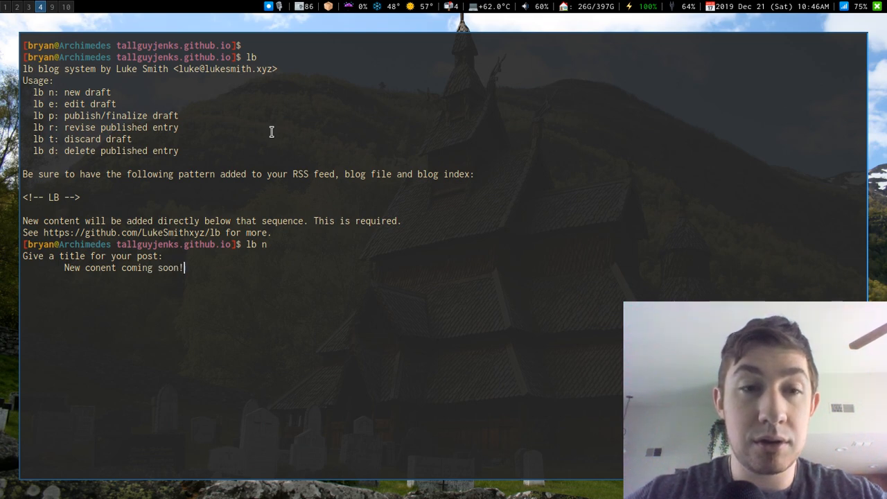
- Open the 'New conent coming soon!' draft and jump to its <++> placeholder to clear it
key(Return)
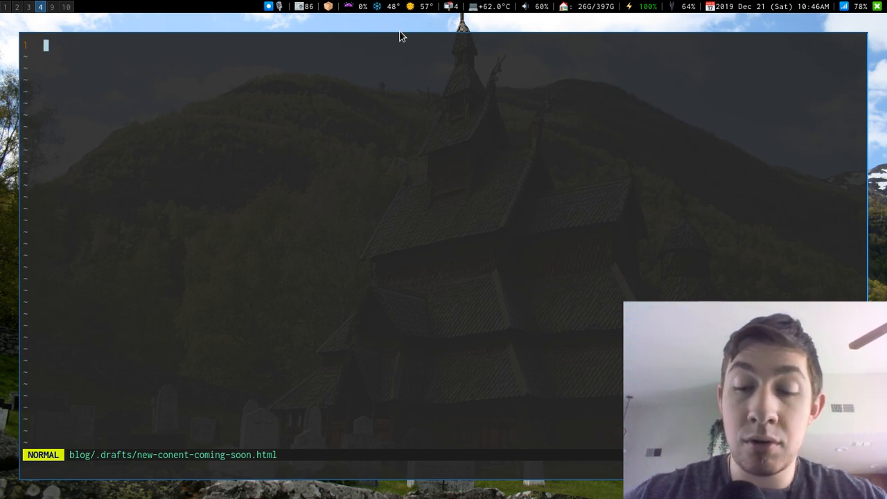
text(i,pA lot of n)
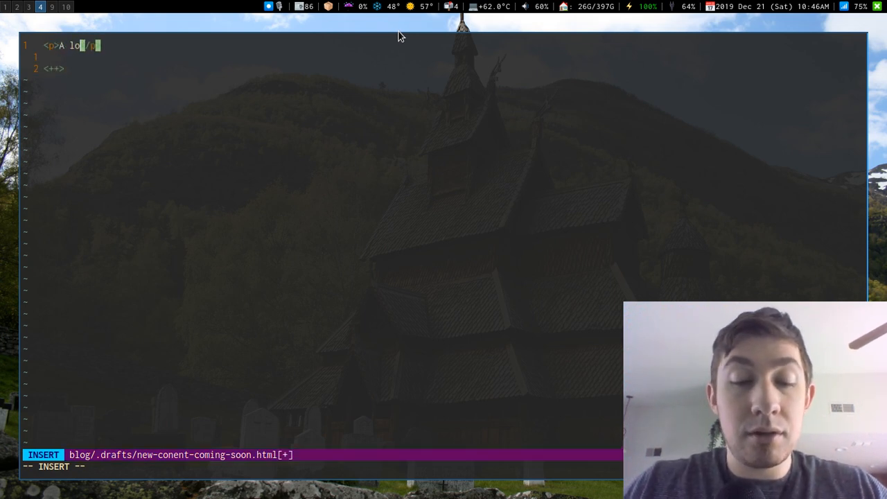
text(ew videos)
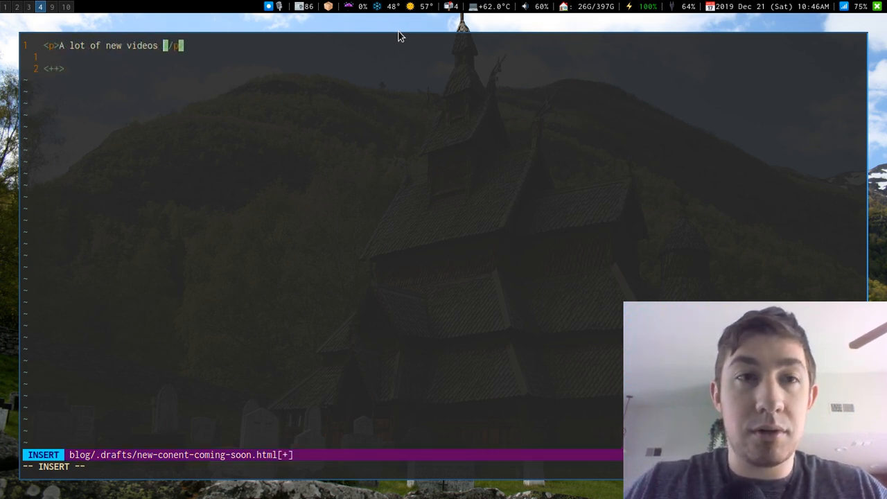
text(with blog )
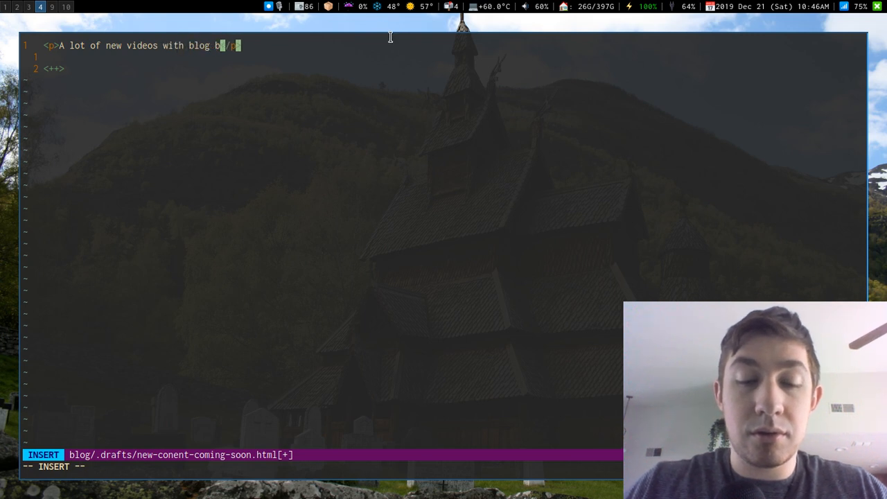
text(post write ups are coming soo)
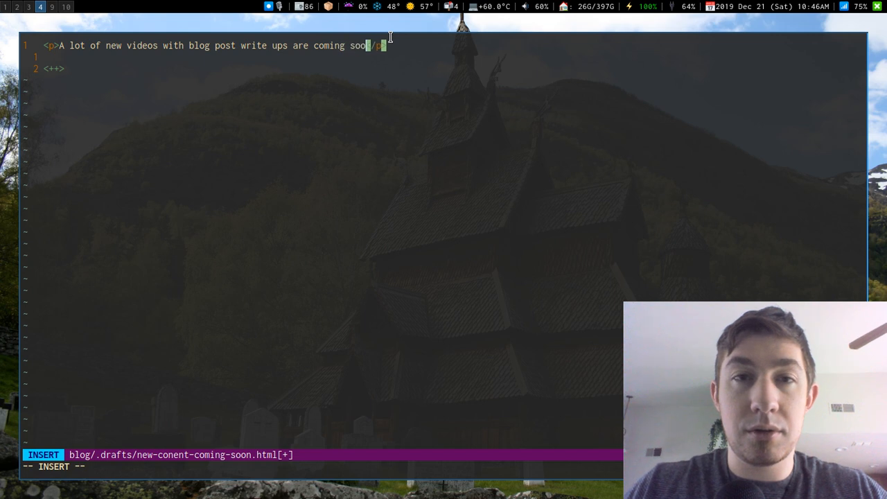
text(n, hopefully lots of new content for the )
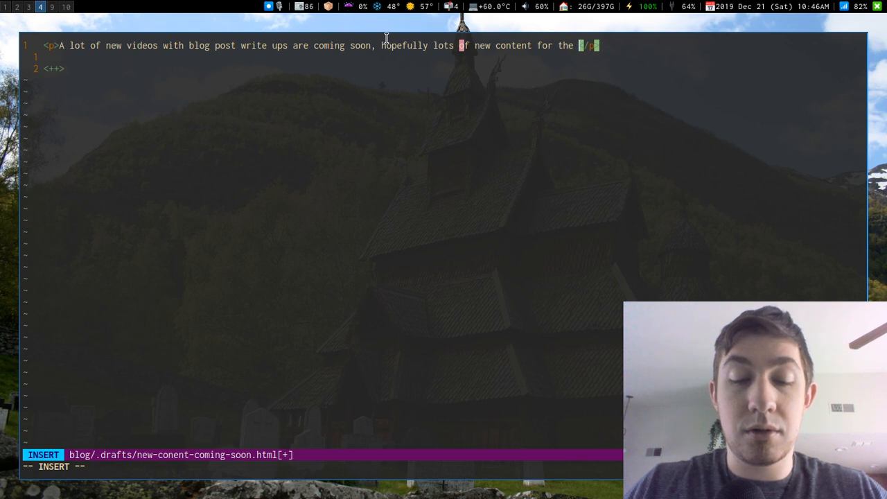
text(holiday and post-holiday season!)
key(Escape)
key(space)
key(p)
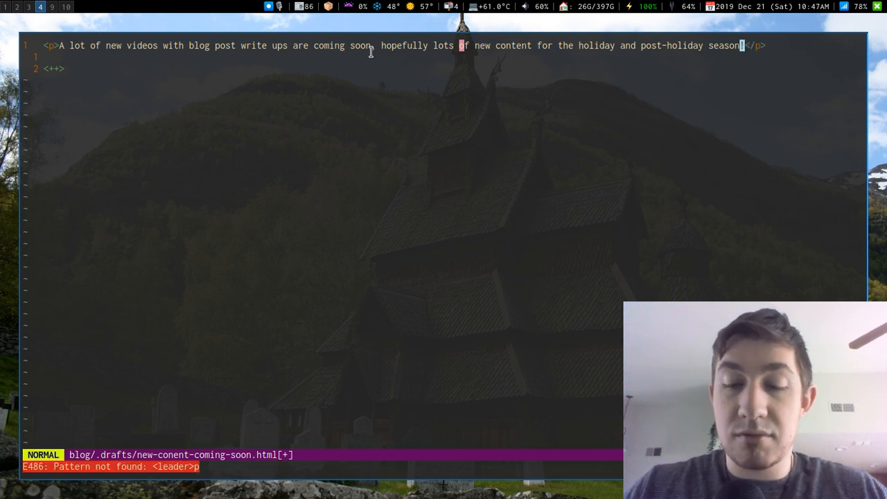
key(space)
key(space)
text(!)
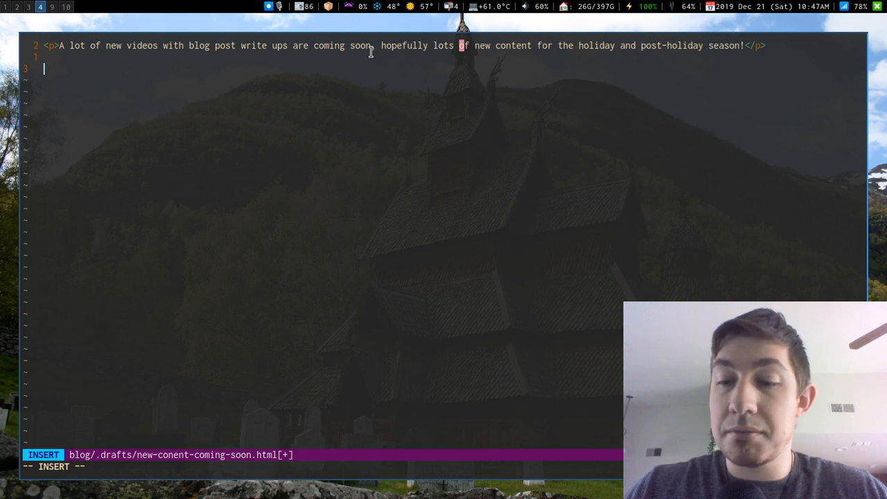
- Save the coming-soon paragraph draft and quit Vim with :wq
key(Escape)
text(:)
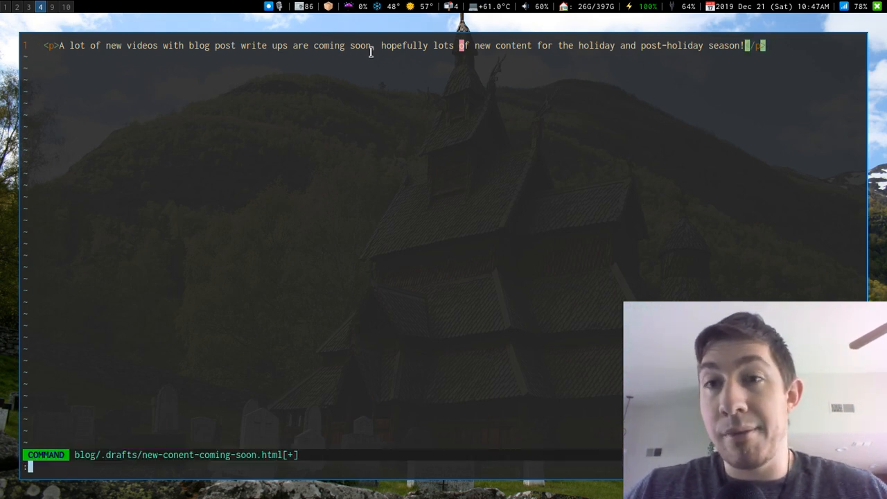
text(wq)
key(Return)
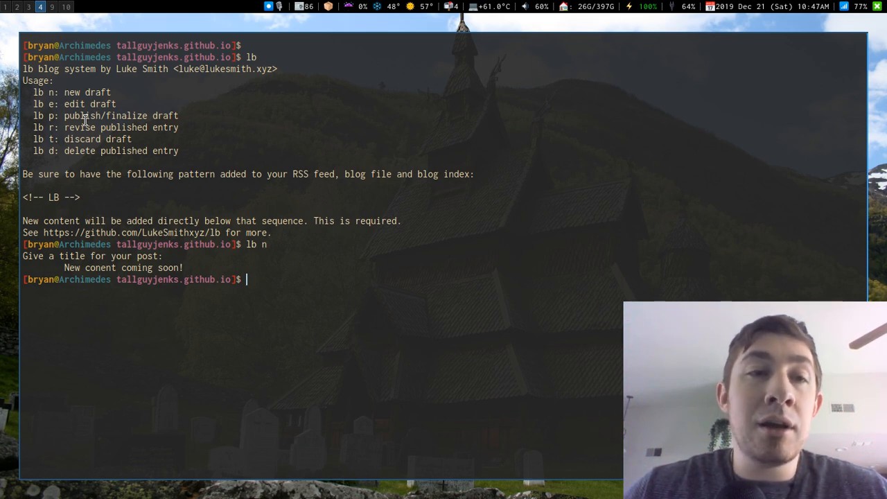
- Highlight the publish, discard and delete usage lines of lb
drag(62, 116, 142, 129)
drag(63, 140, 128, 141)
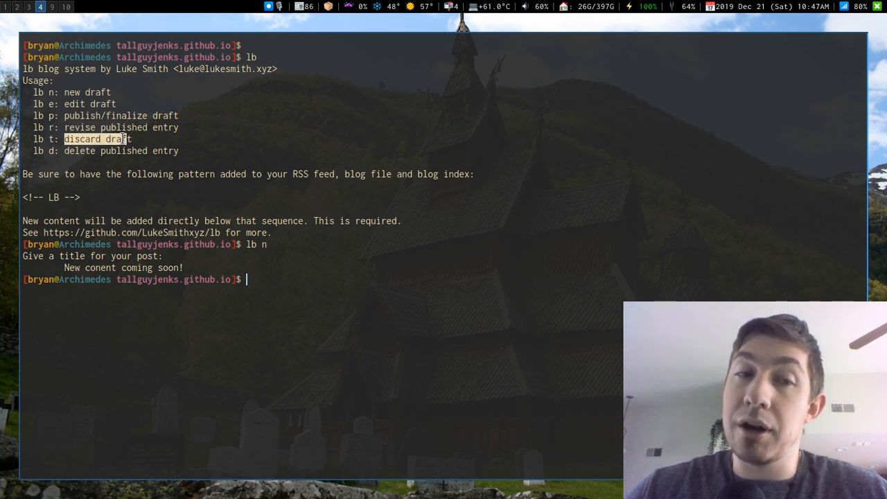
drag(74, 151, 132, 151)
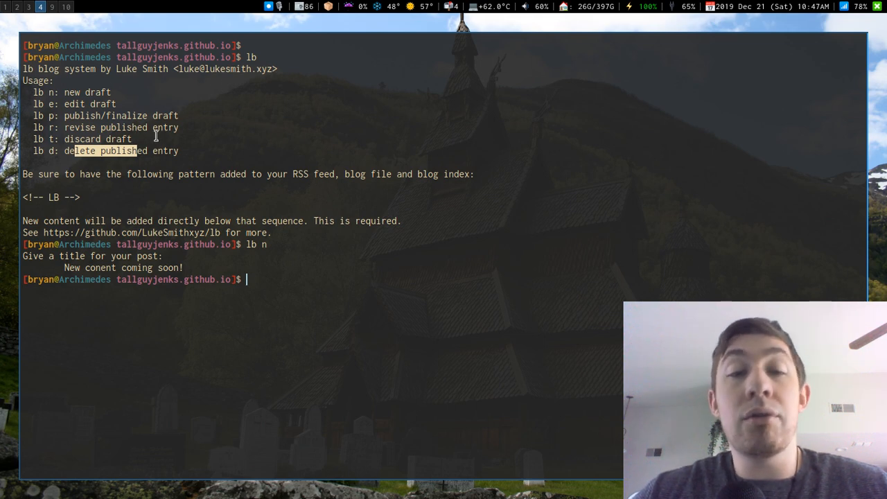
drag(287, 313, 285, 305)
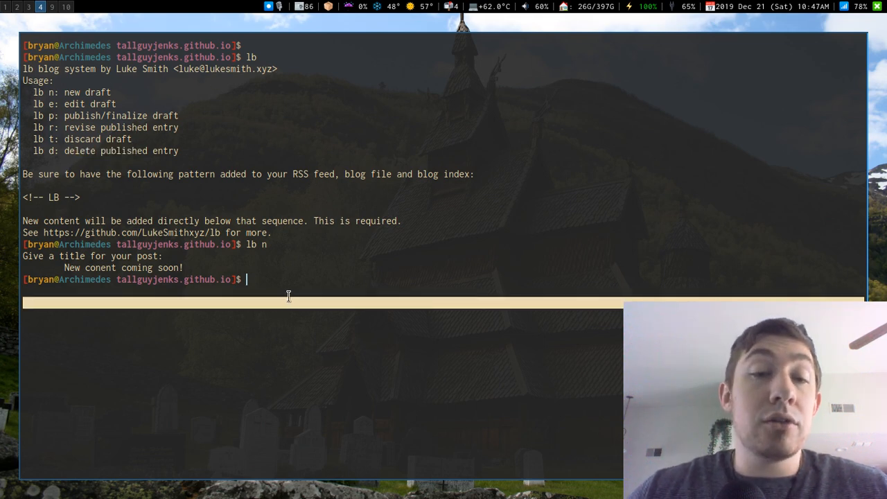
- Run lb p and choose draft 1 to publish new-conent-coming-soon.html
click(288, 296)
text(lb )
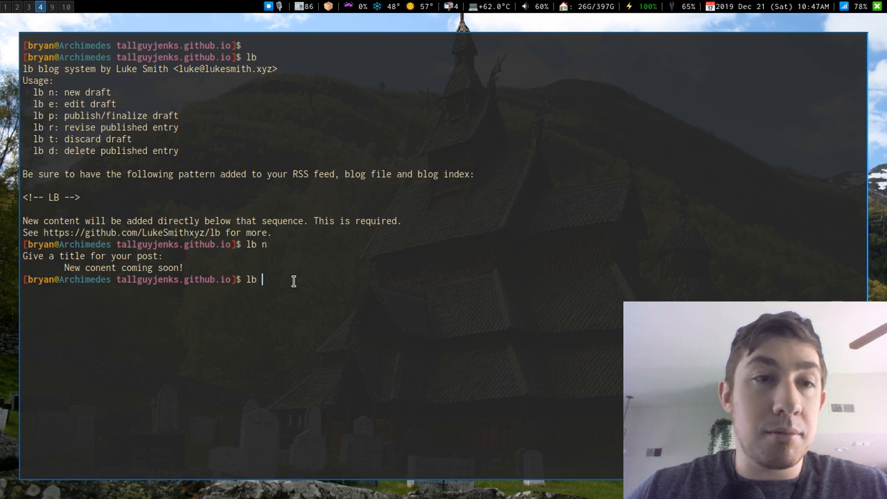
text(p)
key(Return)
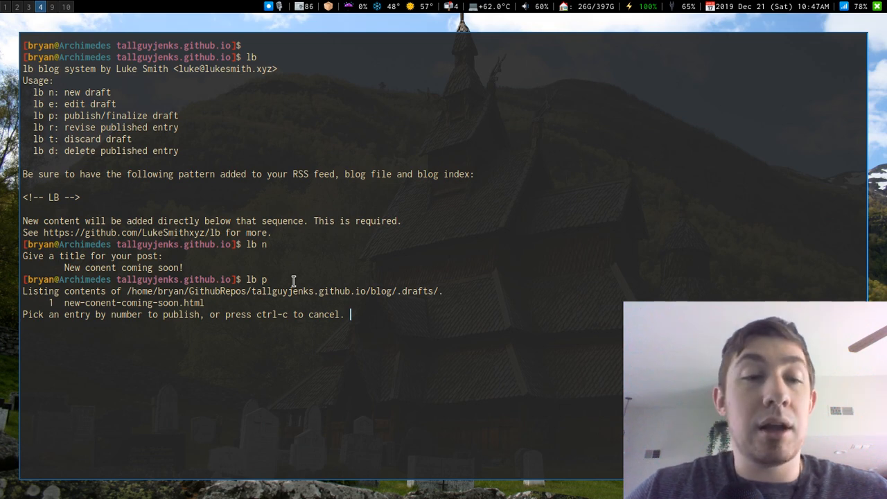
text(1)
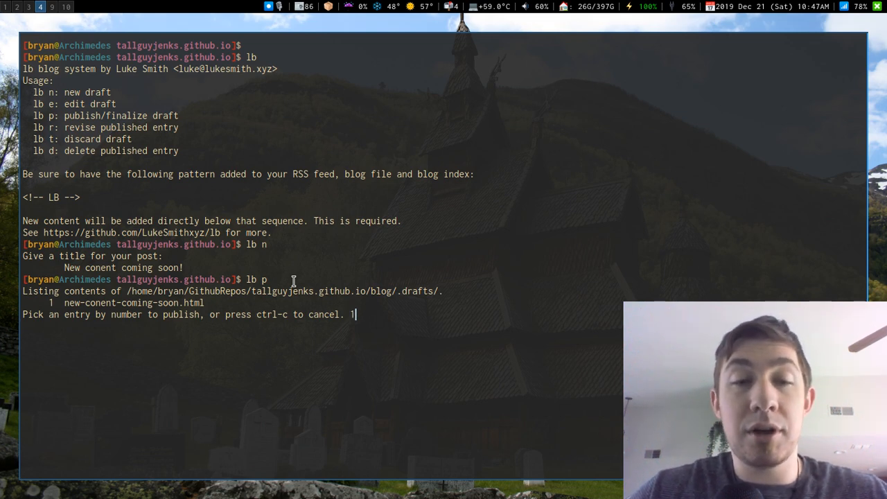
key(Return)
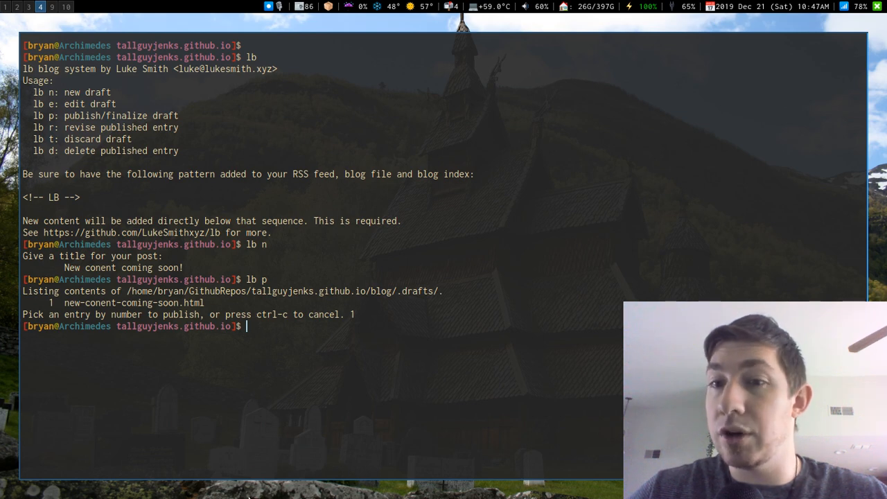
- Start the Go Live local server from VS Code with blogindex.html showing the new entry
key(super+1)
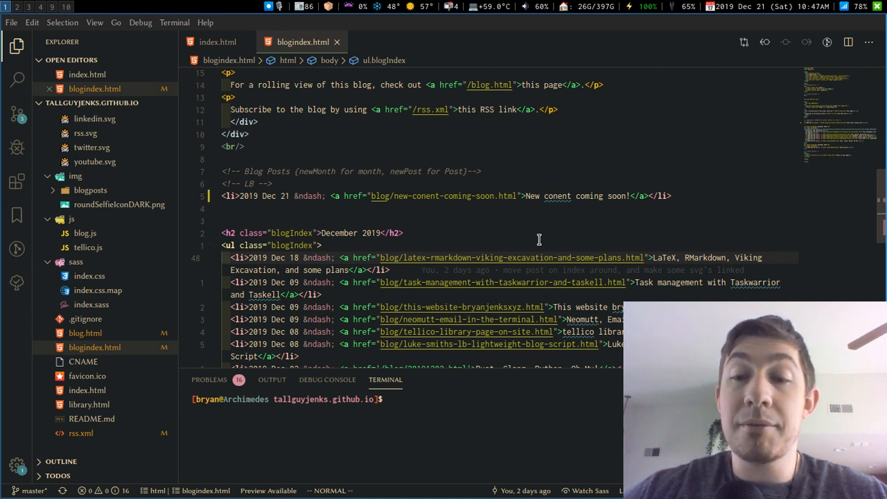
click(686, 343)
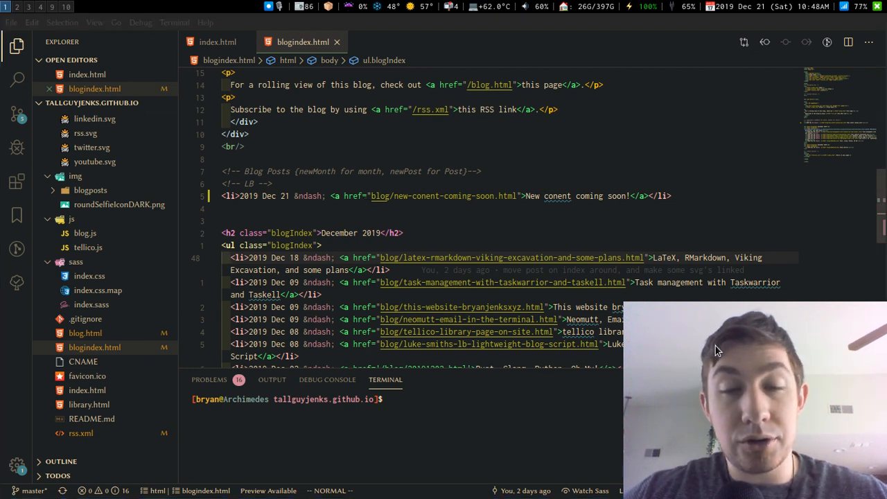
click(810, 491)
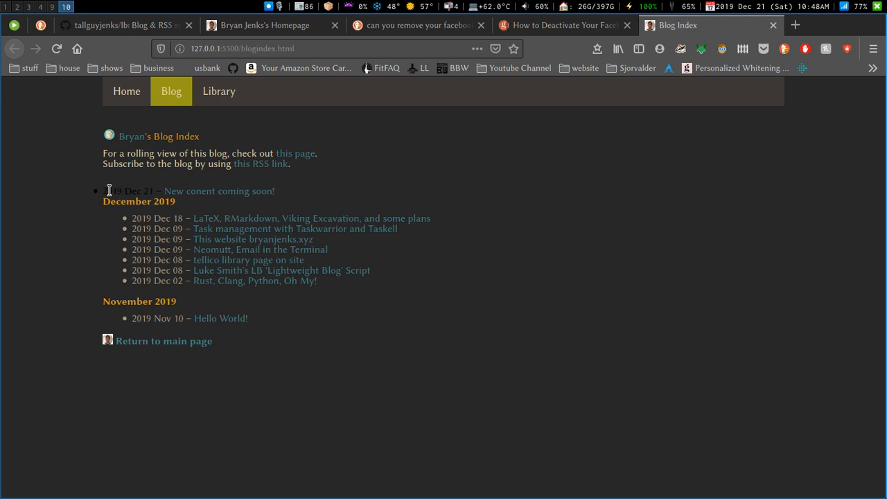
- Follow the 'New conent coming soon!' link in the blog index at 127.0.0.1:5500
drag(134, 193, 208, 192)
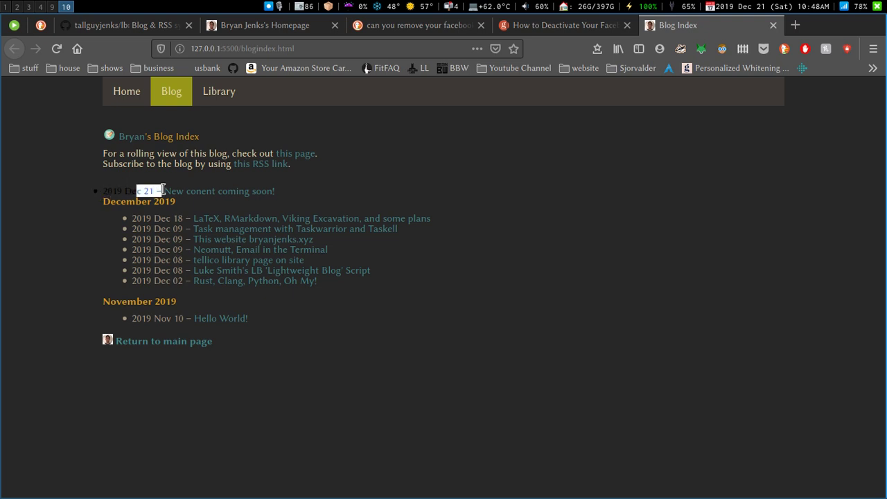
click(296, 181)
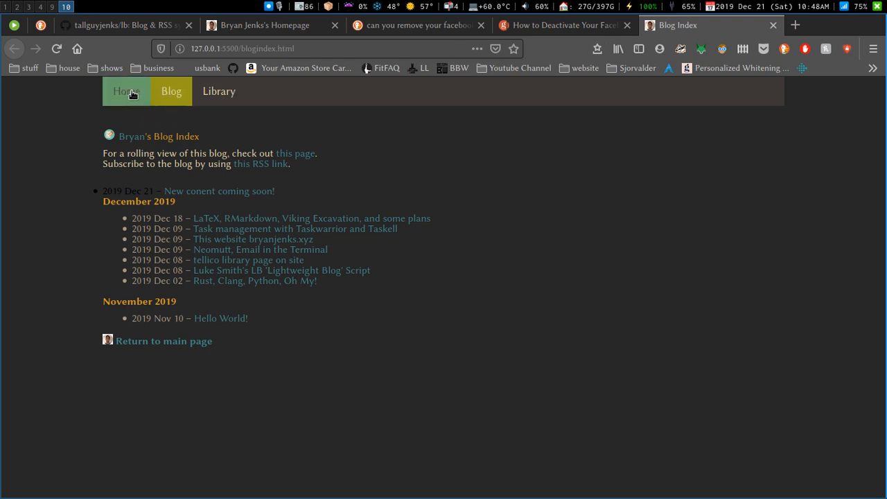
click(230, 194)
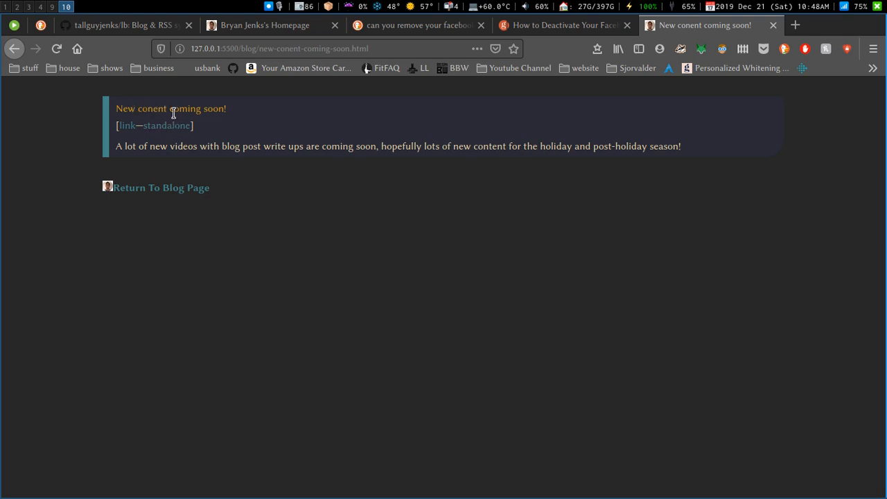
- See the post in blog.html and as the newest rss.xml item, then close the feed
click(129, 127)
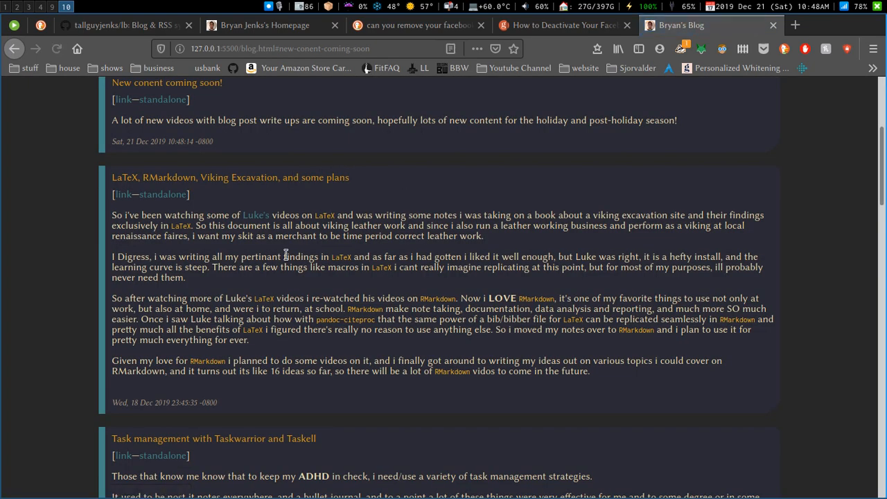
scroll(285, 257, up, 3)
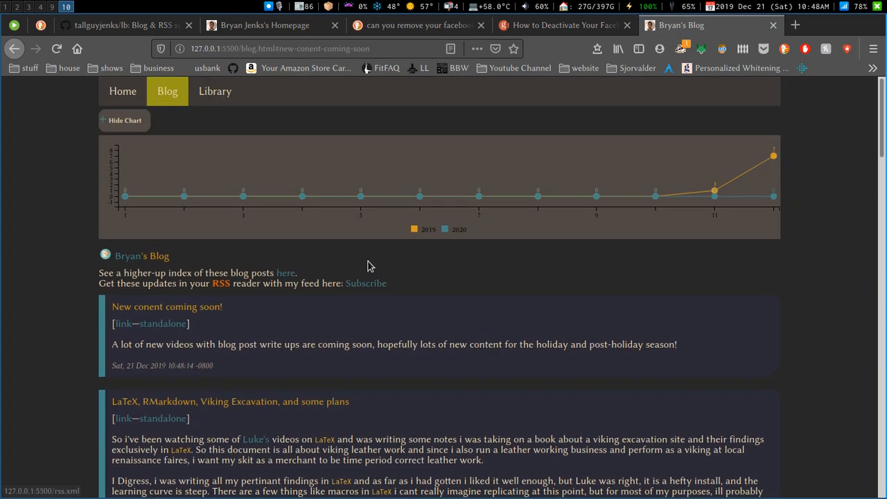
scroll(367, 260, up, 3)
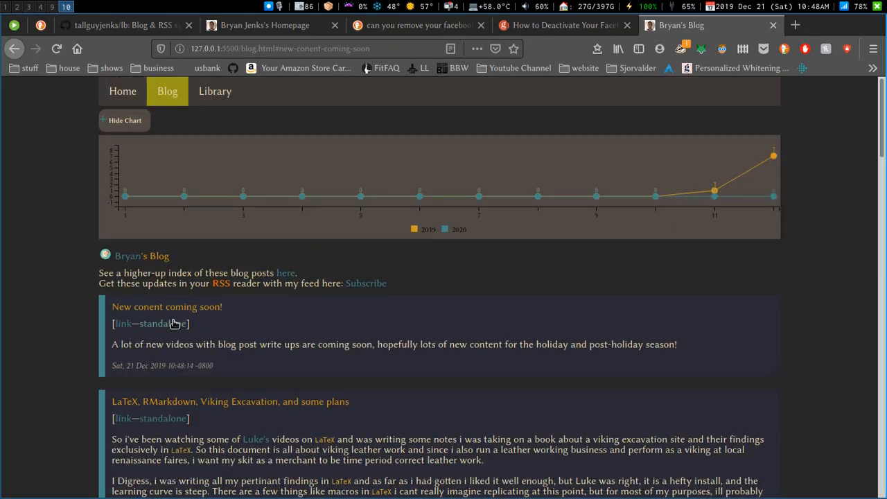
click(369, 286)
drag(882, 138, 867, 428)
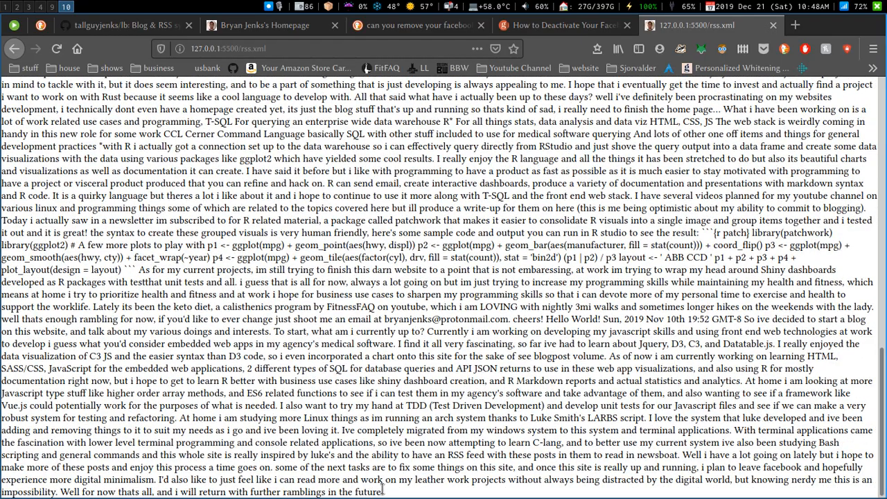
scroll(387, 491, up, 10)
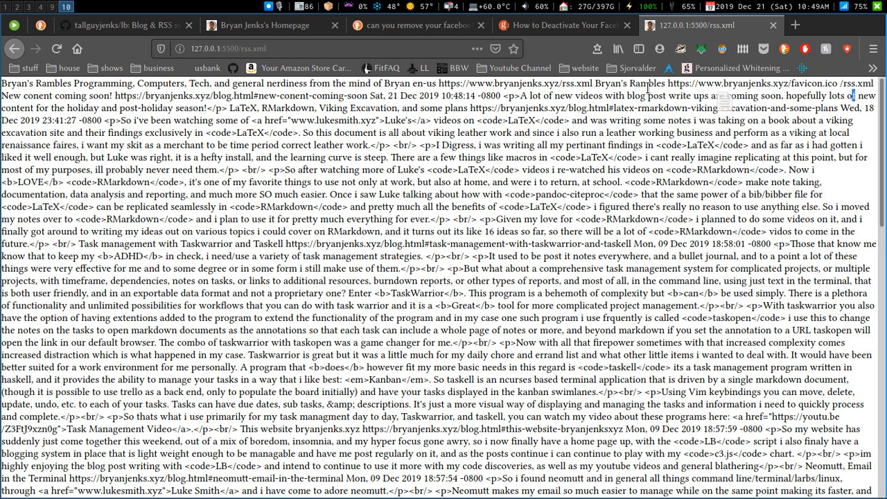
drag(648, 87, 585, 96)
click(570, 97)
key(ctrl+w)
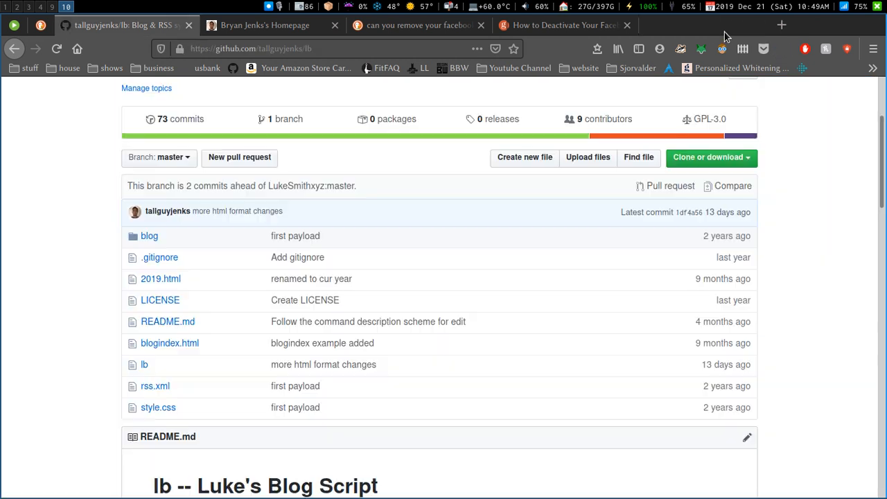
- Confirm new-conent-coming-soon.html sits in the blog folder in the Explorer
click(5, 7)
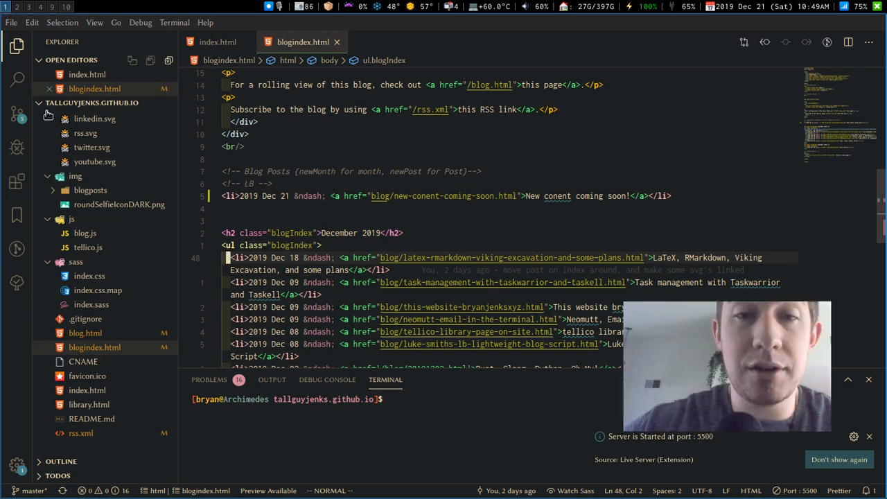
scroll(151, 152, up, 5)
click(55, 131)
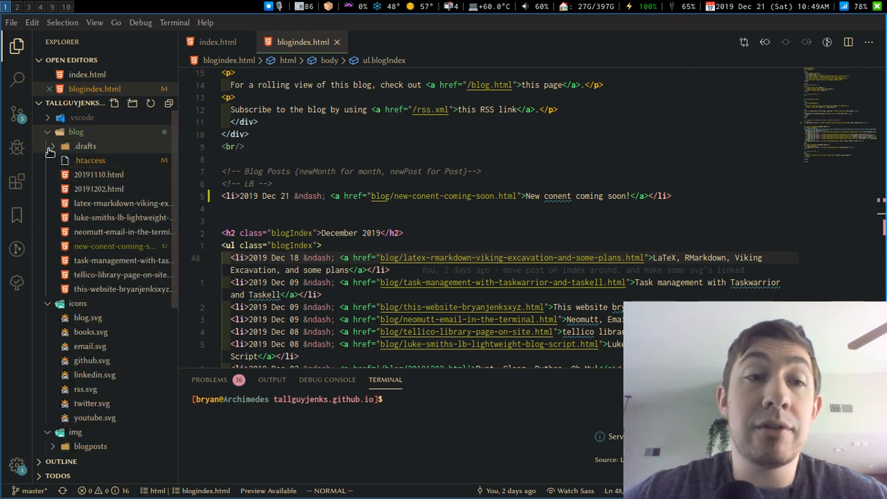
click(59, 131)
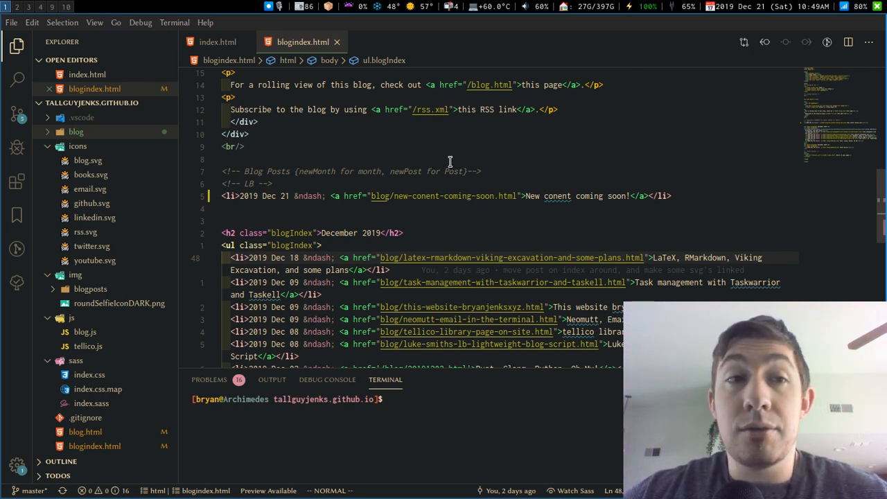
key(super+2)
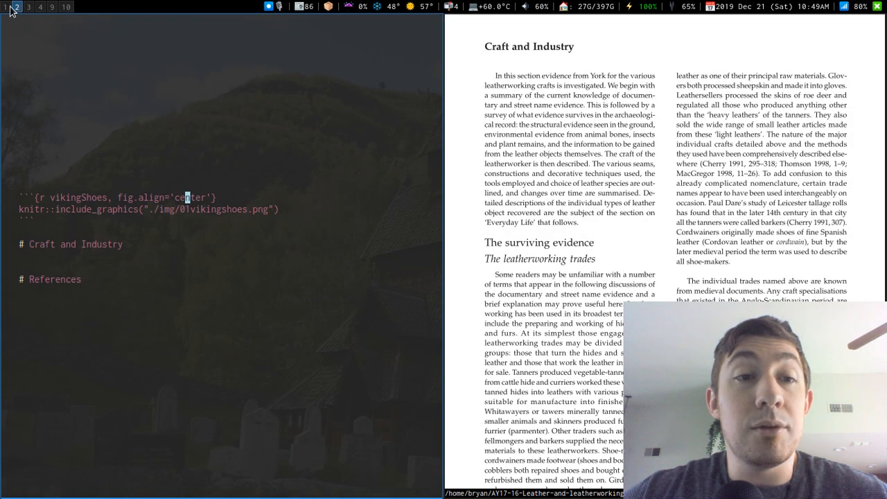
key(super+1)
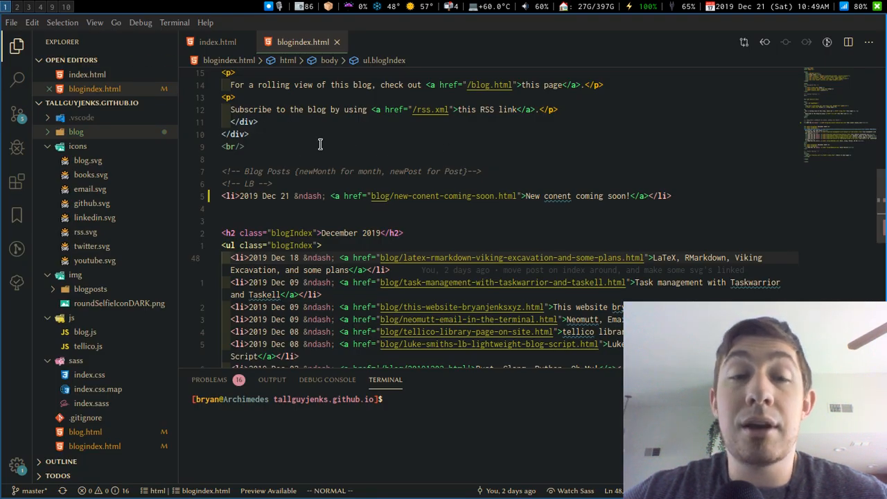